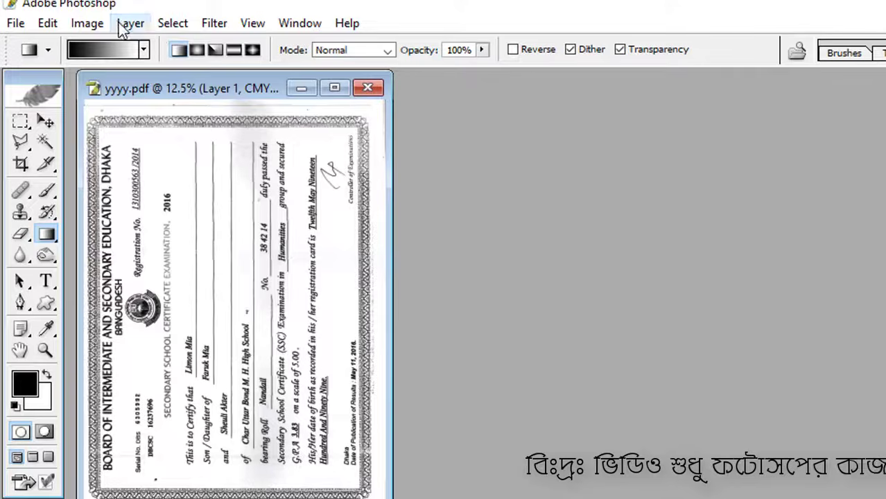
- Rotate the canvas 90° clockwise so the certificate sits upright in landscape
left_click(125, 24)
mouse_move(87, 23)
mouse_move(166, 244)
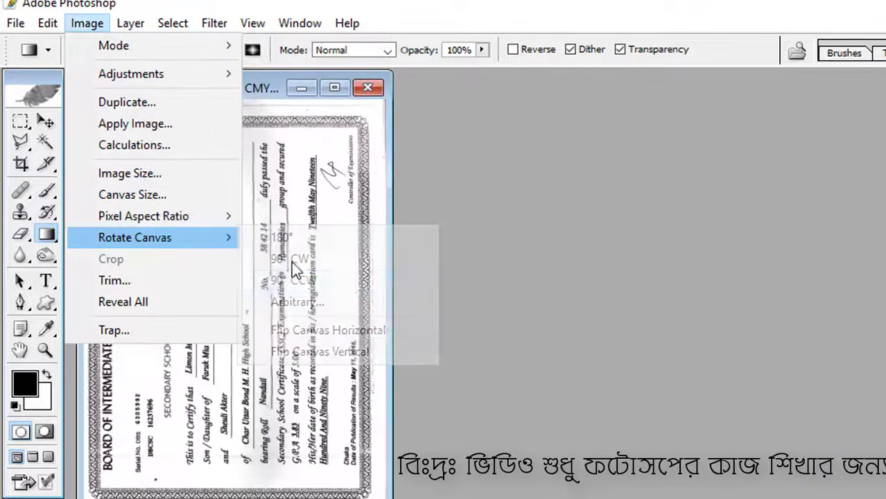
left_click(331, 264)
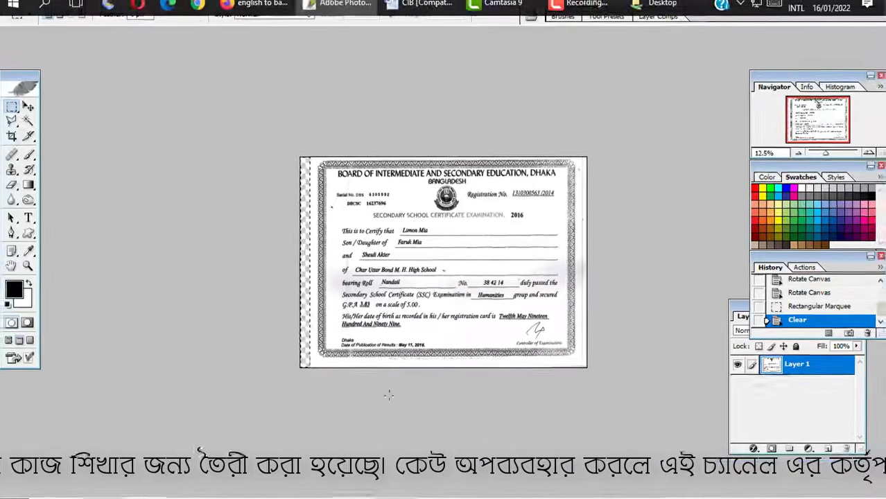
- Select the thin strip along the certificate's right edge and delete it to transparency
key("ctrl+d")
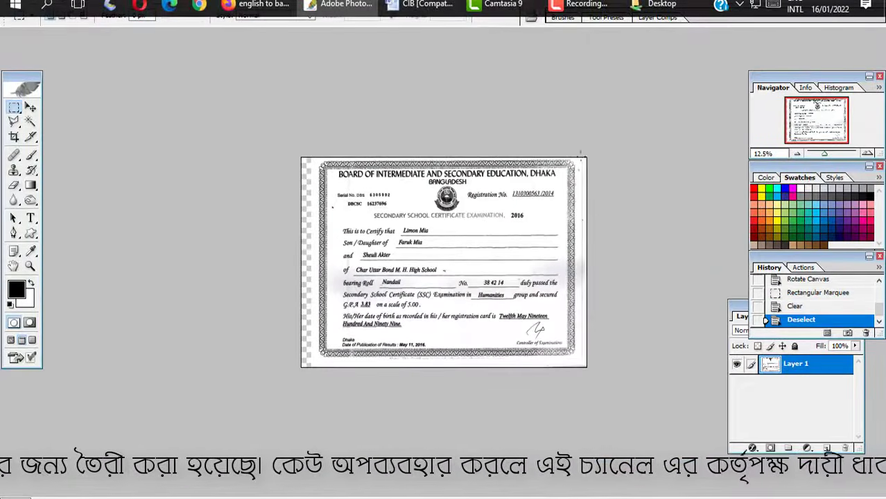
left_click_drag(637, 400, 637, 396)
key("Right")
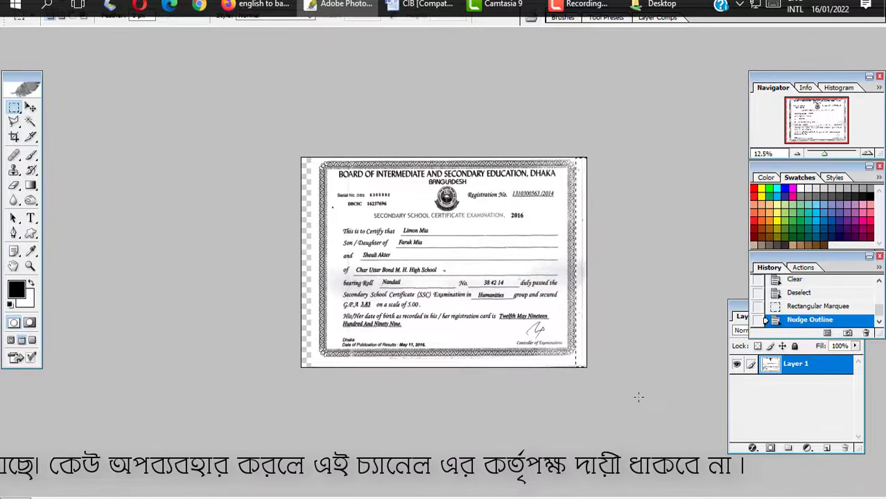
key("Delete")
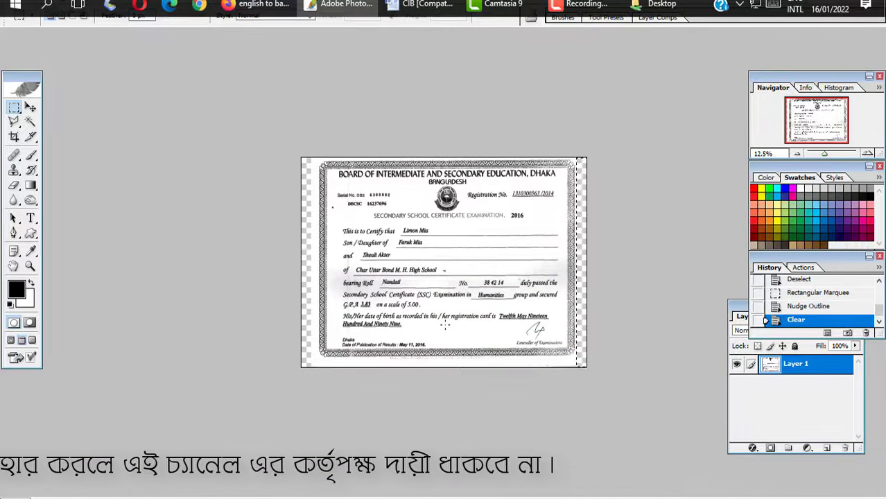
key("ctrl+d")
key("v")
left_click_drag(440, 316, 292, 304)
key("ctrl+z")
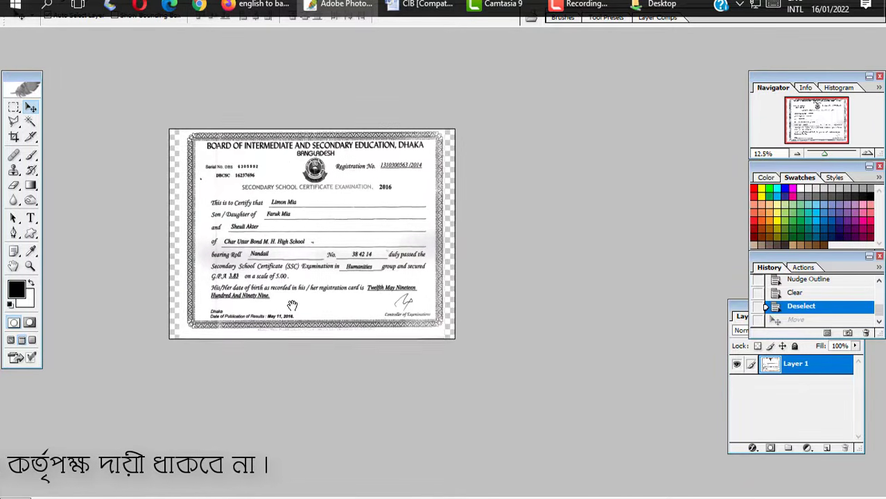
left_click(314, 268, "ctrl")
- Zoom to the exam year line, type 2019 beside 2016, and select it for formatting
left_click(314, 268, "ctrl")
left_click(314, 268, "ctrl")
left_click_drag(323, 216, 309, 281)
left_click(310, 254, "alt")
left_click(469, 238, "alt")
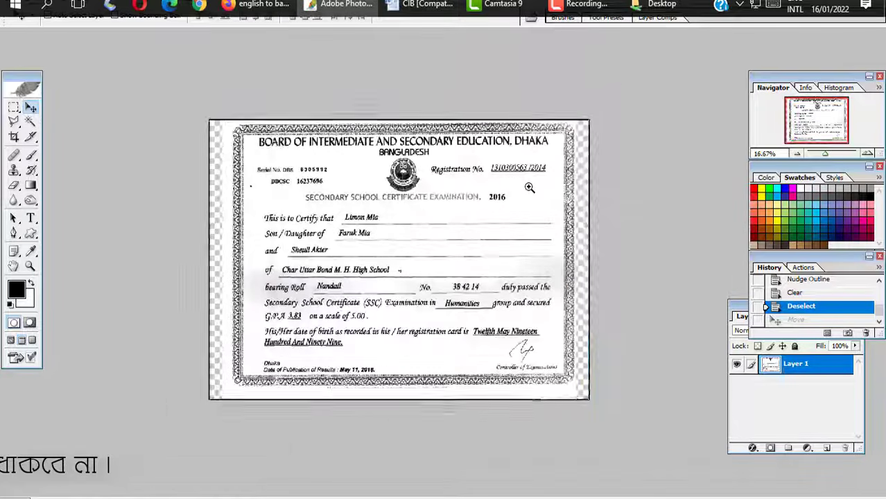
left_click(531, 187, "ctrl")
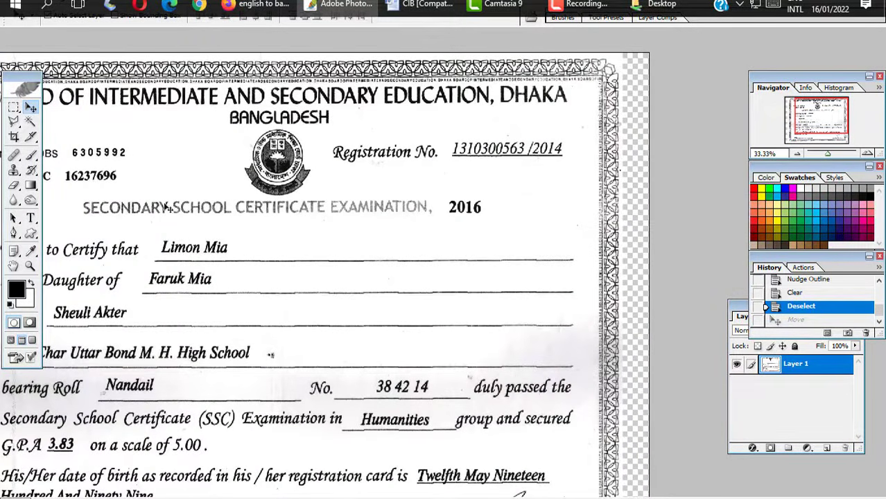
left_click(30, 219)
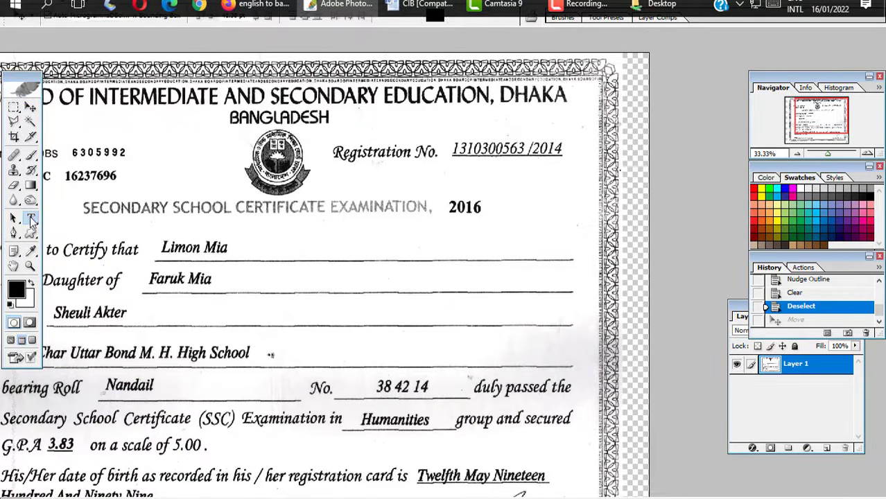
left_click(458, 233)
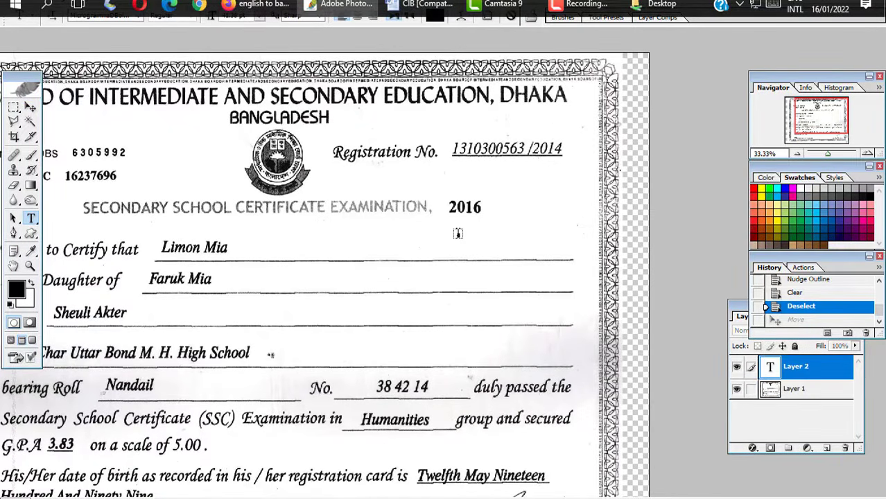
type("2019")
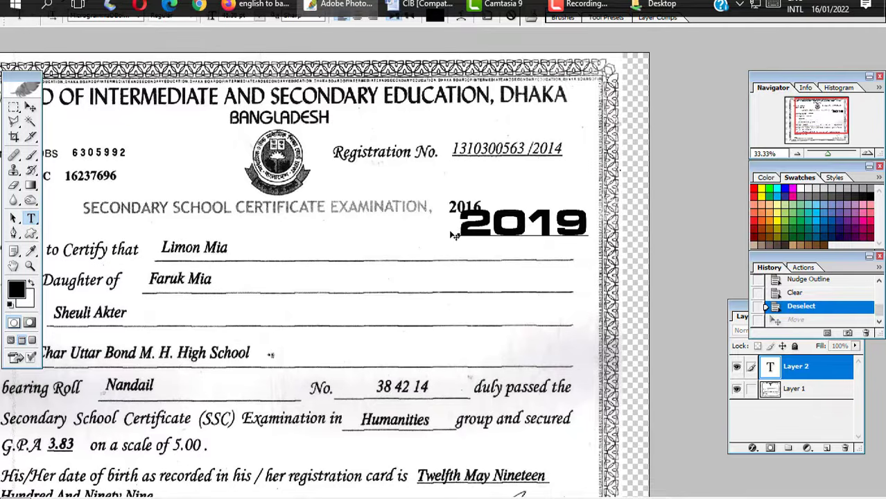
left_click_drag(459, 228, 604, 227)
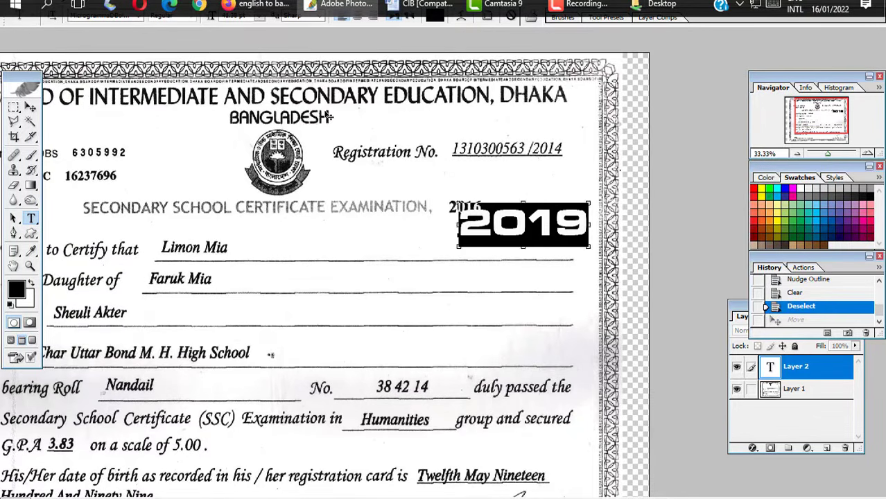
key("ctrl+t")
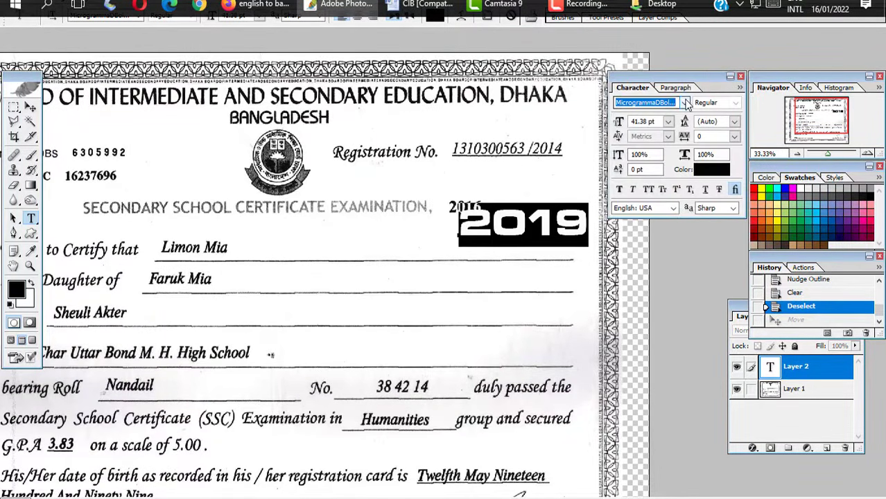
- Apply Times New Roman PS MT to 2019 and switch the keyboard layout to English
left_click(686, 103)
scroll(728, 199, "up", 15)
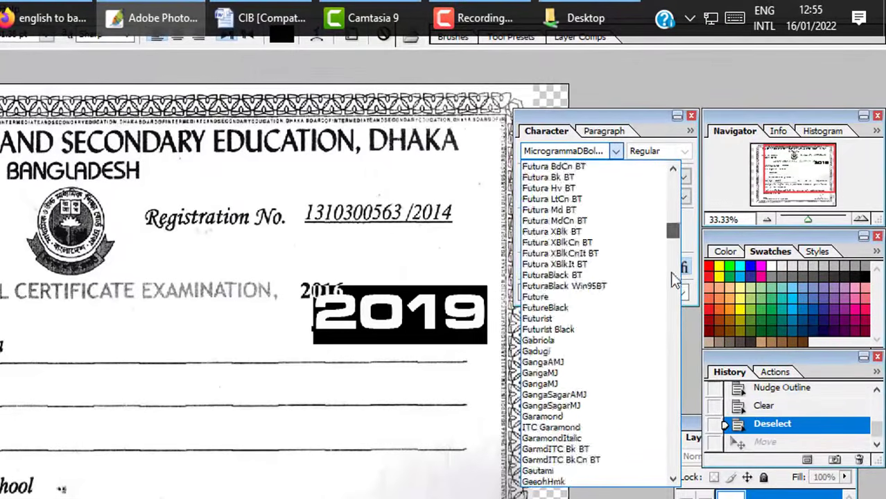
scroll(676, 279, "down", 20)
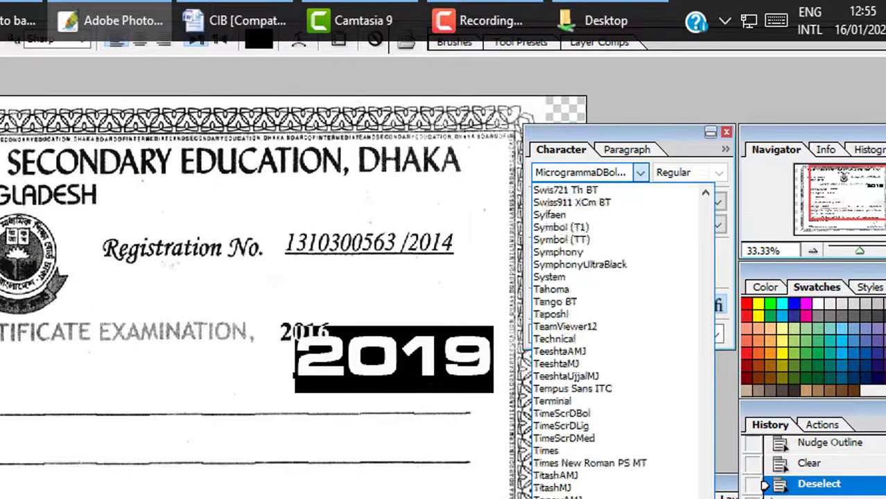
scroll(610, 339, "down", 5)
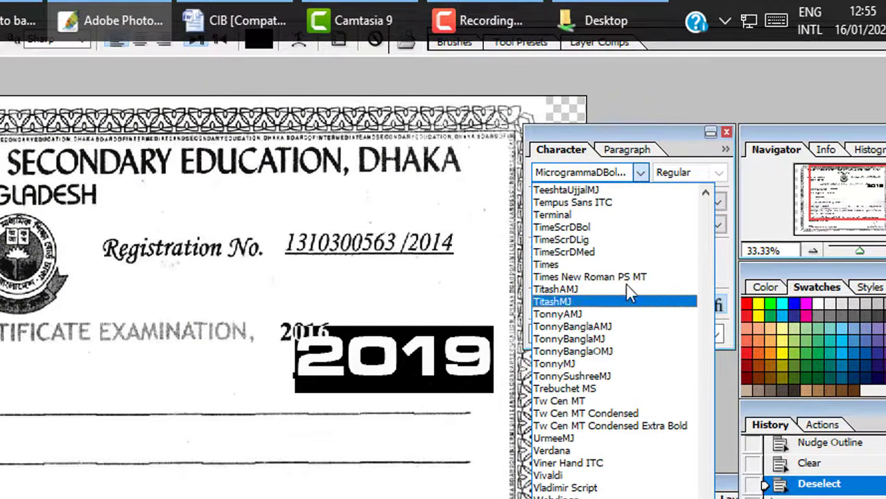
left_click(620, 277)
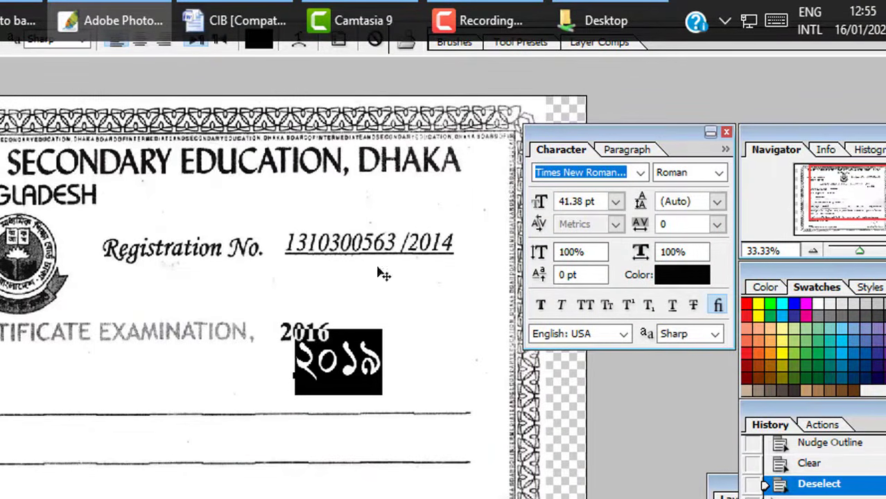
left_click(724, 21)
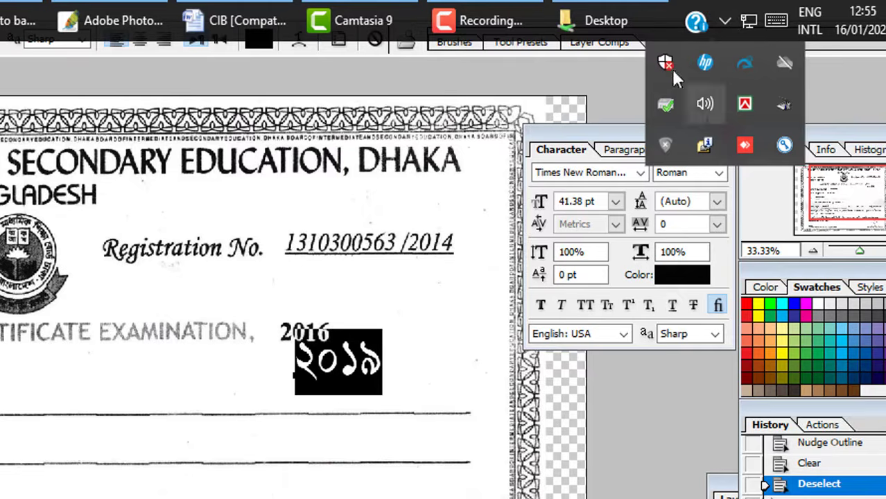
right_click(748, 104)
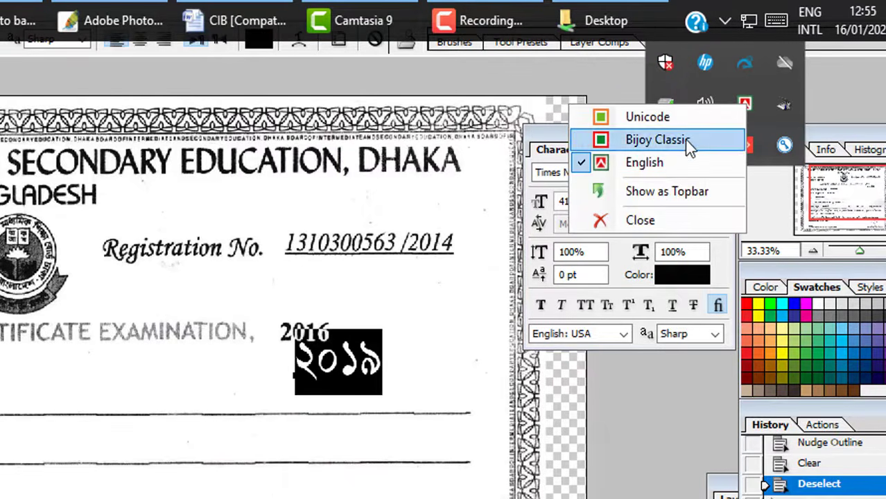
left_click(667, 160)
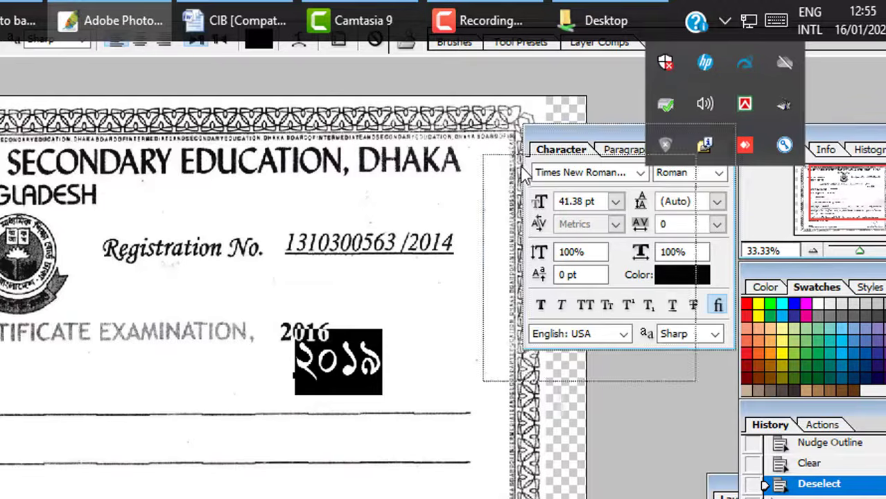
- Reselect the year text and change its font to Times
left_click_drag(544, 152, 502, 184)
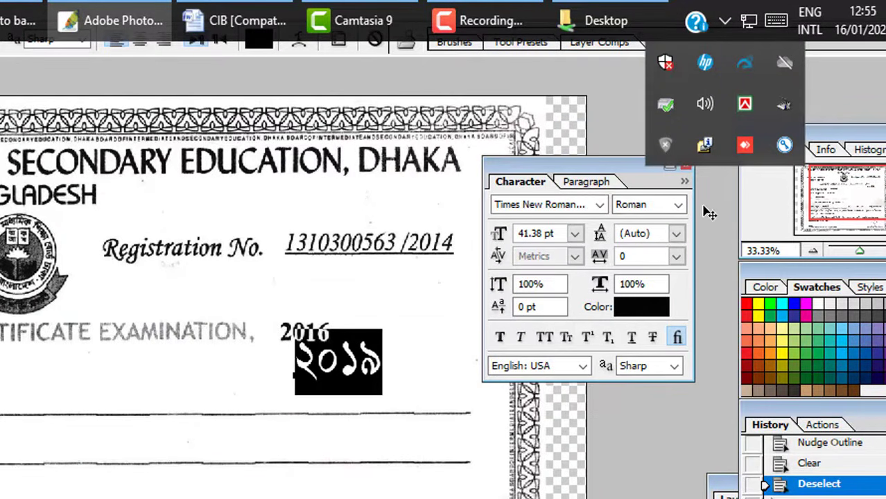
left_click_drag(586, 163, 595, 168)
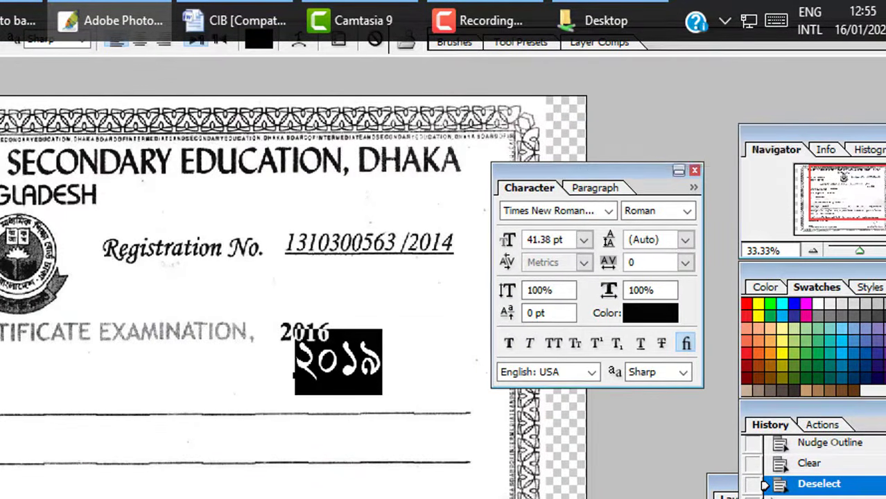
left_click(2, 159)
key("t")
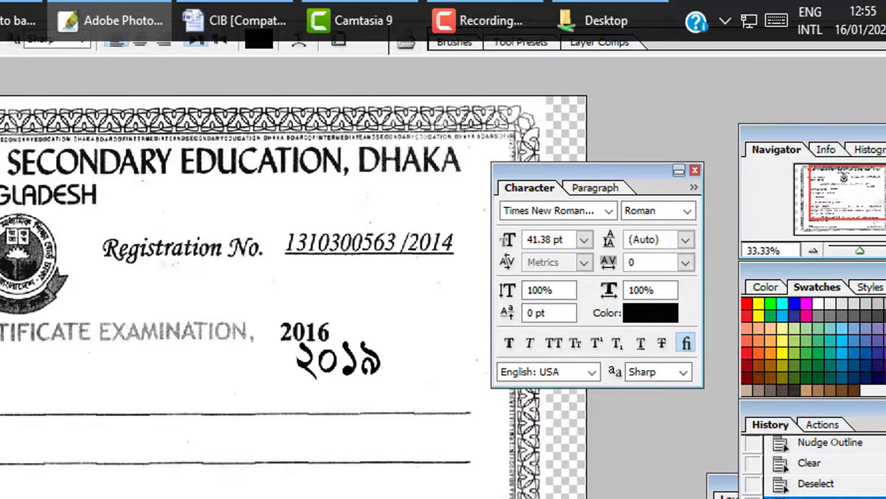
double_click(304, 356)
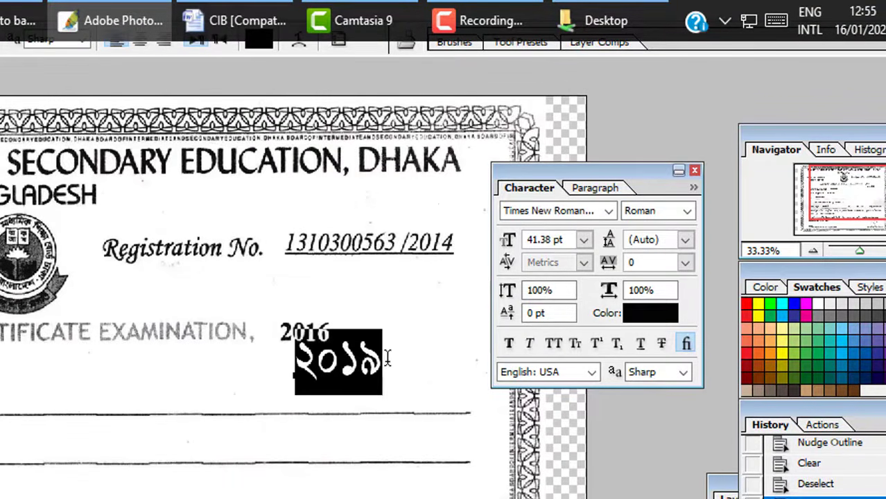
left_click(594, 215)
key("Up")
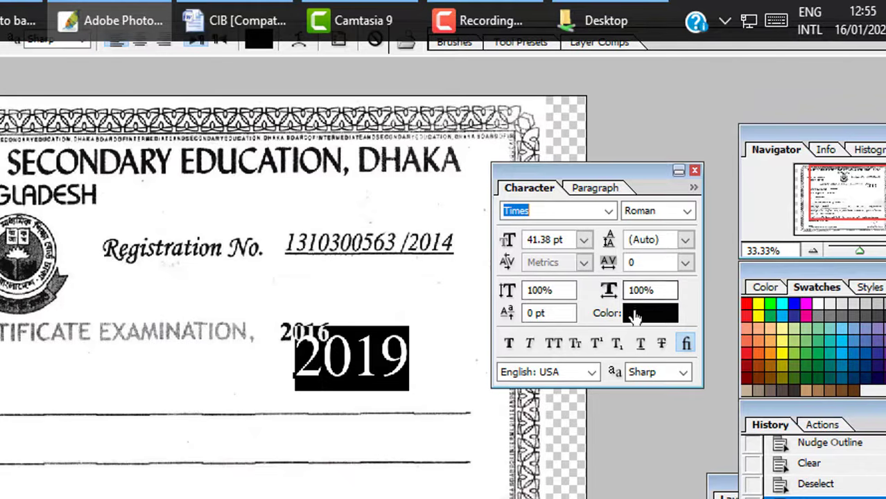
- Make 2019 italic and try 14 pt, then 18 pt sizes
left_click(531, 345)
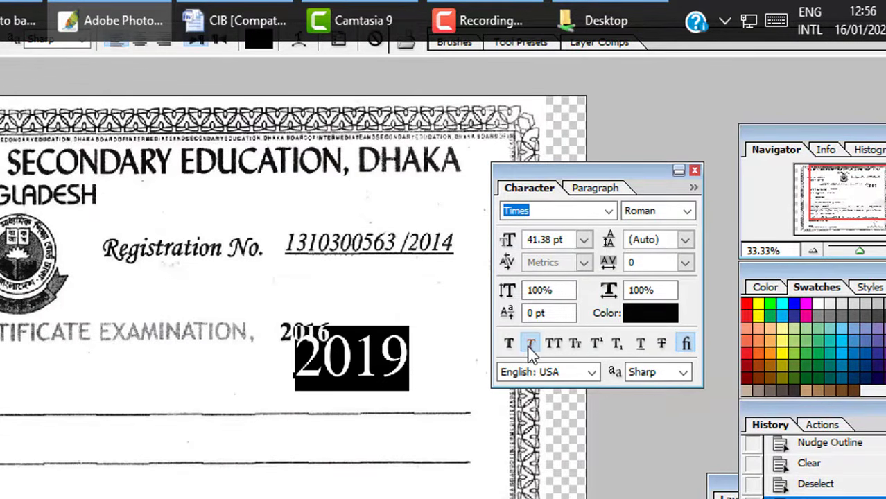
left_click(584, 239)
left_click(573, 424)
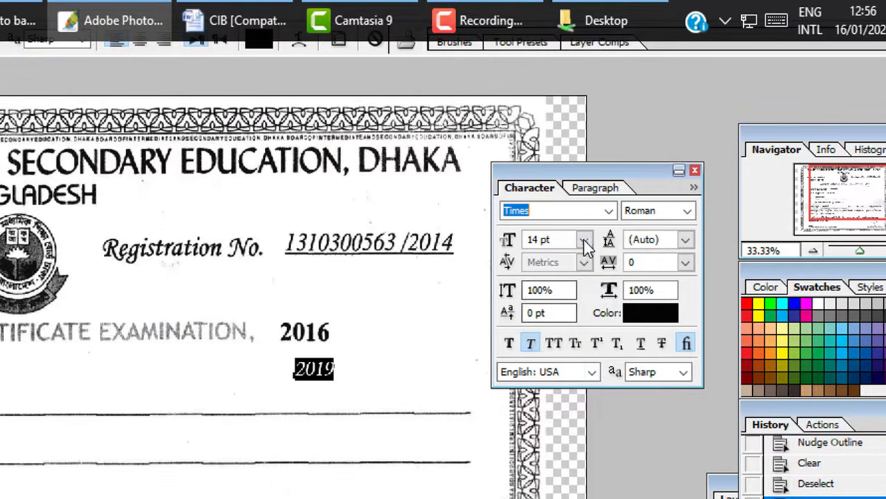
left_click(584, 239)
left_click(567, 454)
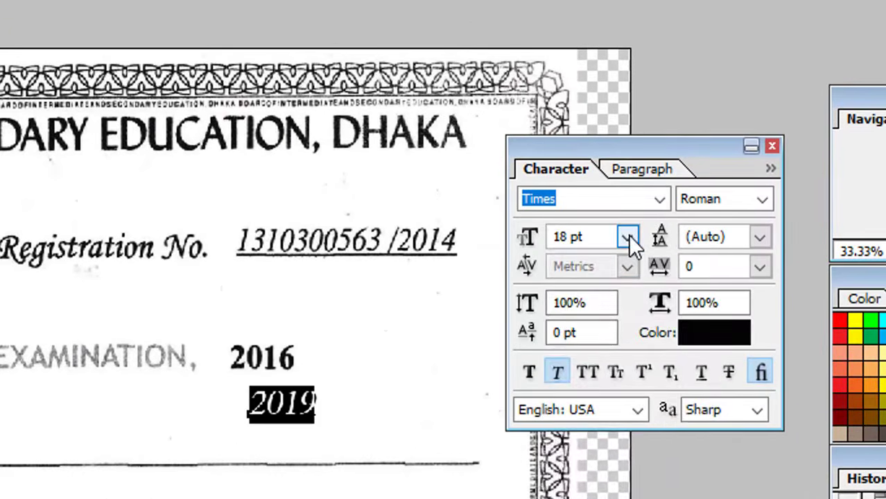
left_click(593, 239)
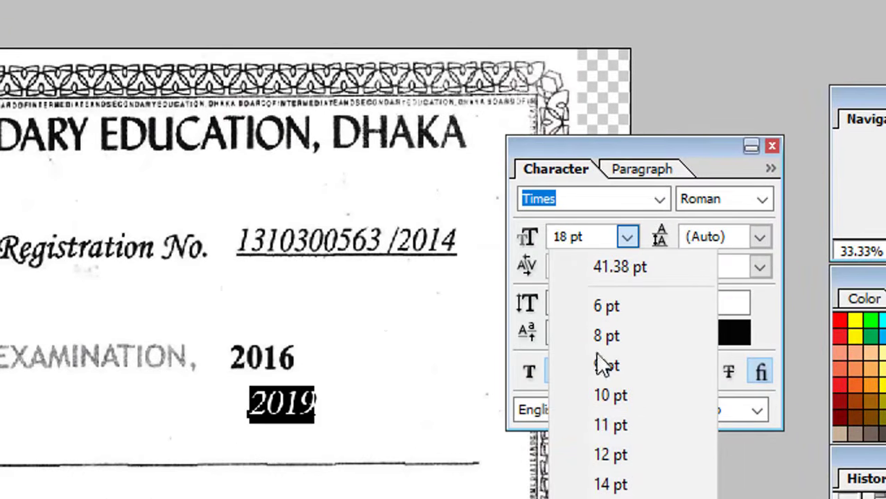
left_click(595, 237)
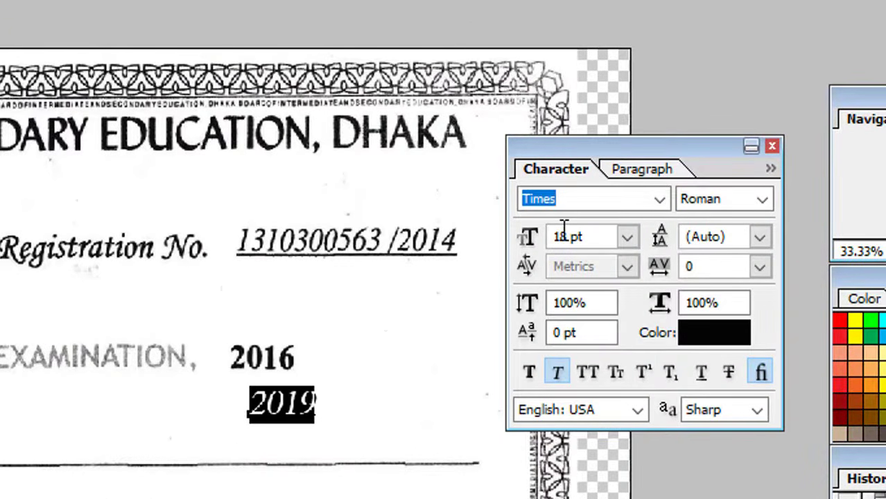
- Set the 2019 text to 20 pt, undo a stray E, and commit it
left_click(565, 232)
type("20")
key("Return")
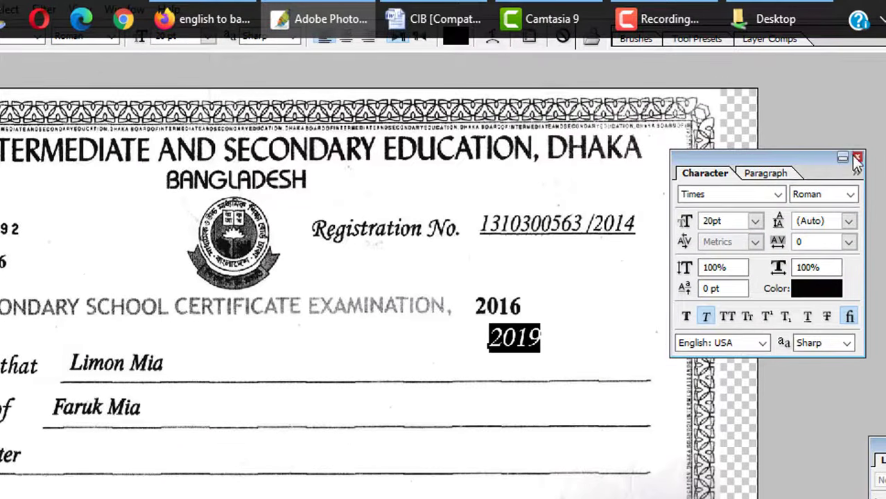
left_click(857, 161)
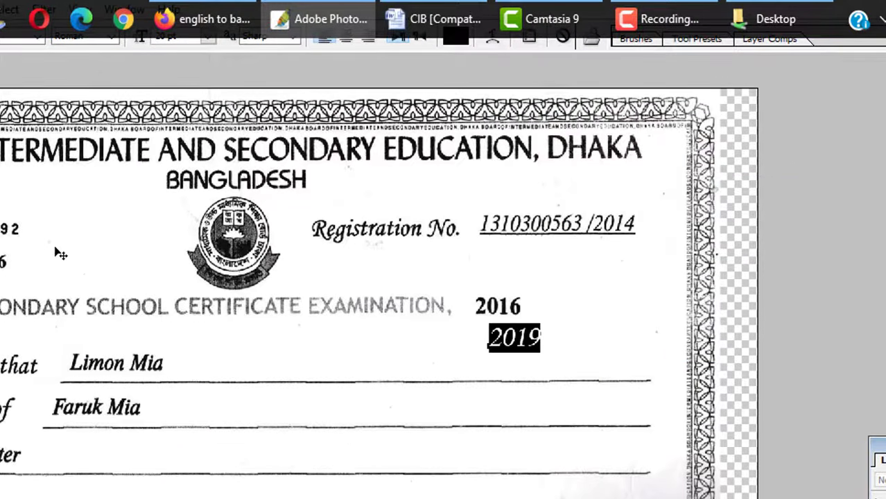
type("E")
key("ctrl+z")
left_click(30, 108)
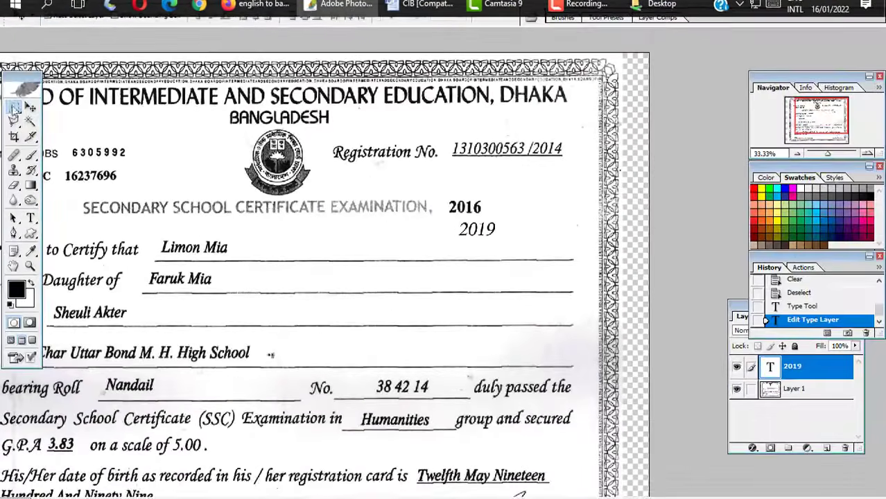
- Copy a blank paper patch on Layer 1 over the printed 2016, then deselect
left_click(14, 108)
left_click(791, 392)
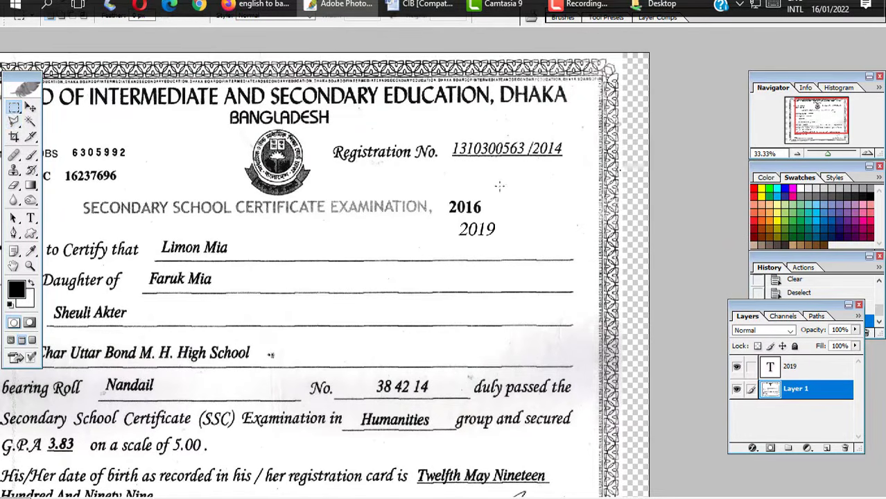
key("b")
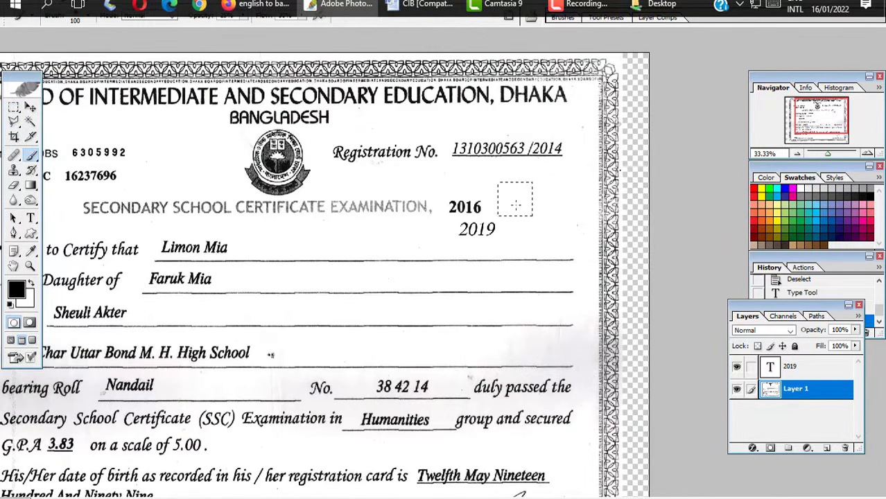
key("v")
left_click(515, 206)
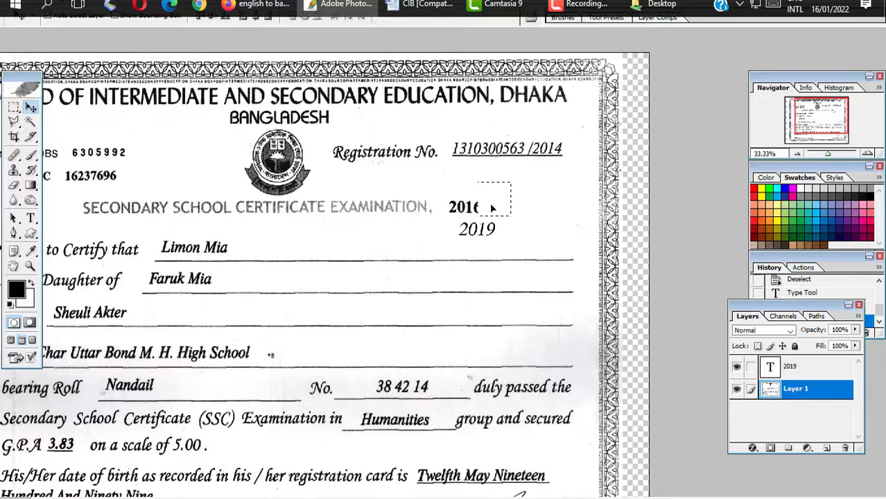
left_click_drag(492, 208, 460, 202)
key("ctrl+d")
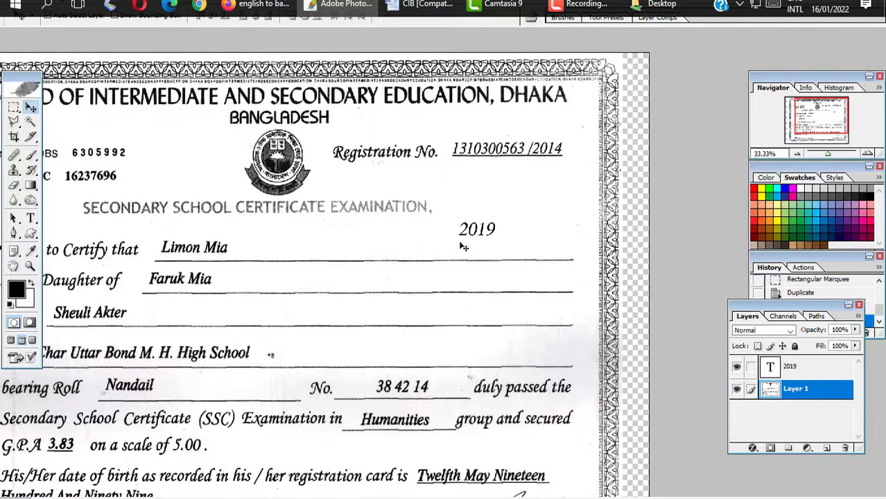
scroll(463, 230, "up", 1)
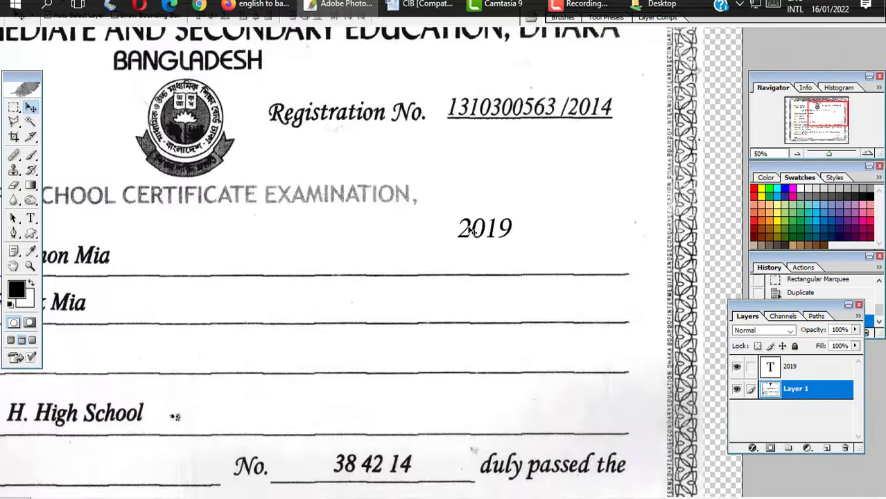
left_click_drag(470, 230, 471, 209)
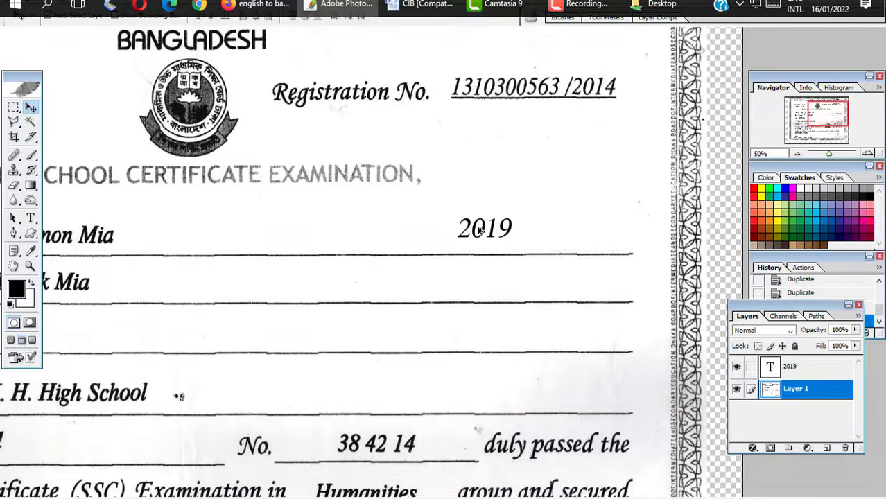
key("ctrl+z")
- Move the 2019 text layer to just after EXAMINATION, in the title line
left_click(470, 228, "ctrl")
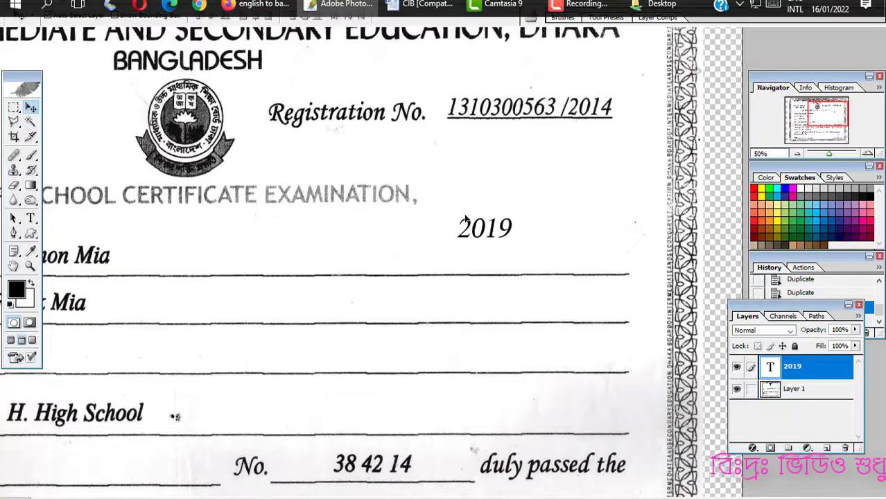
left_click_drag(466, 219, 438, 192)
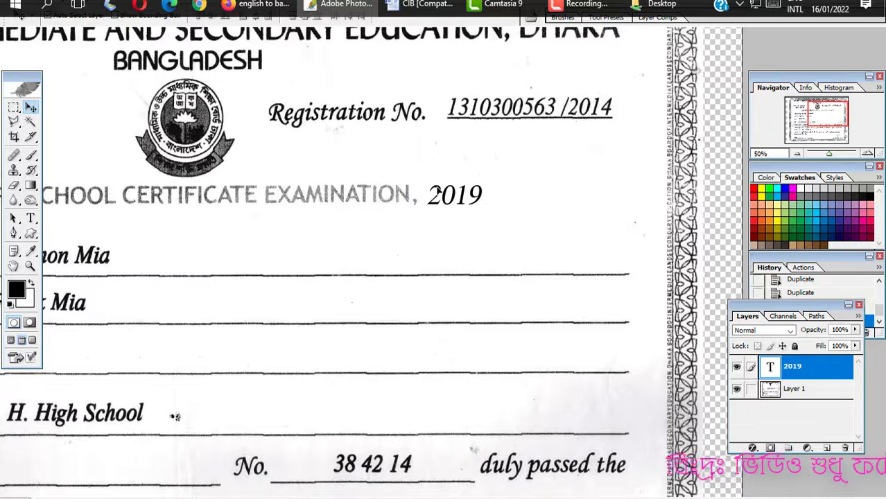
key("ctrl+minus")
key("ctrl+minus")
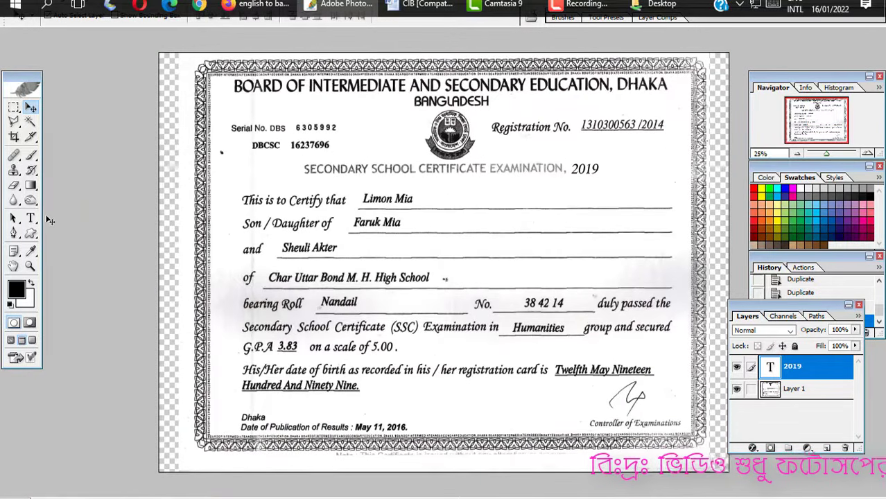
left_click(31, 219)
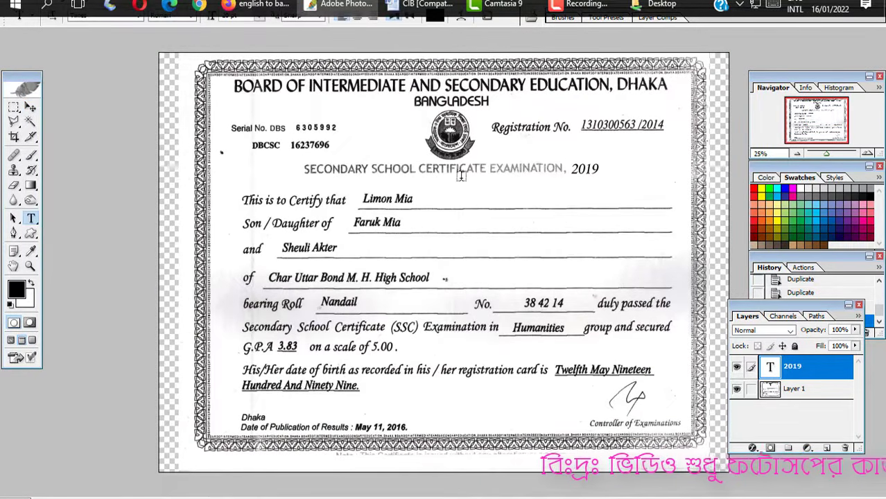
left_click(31, 108)
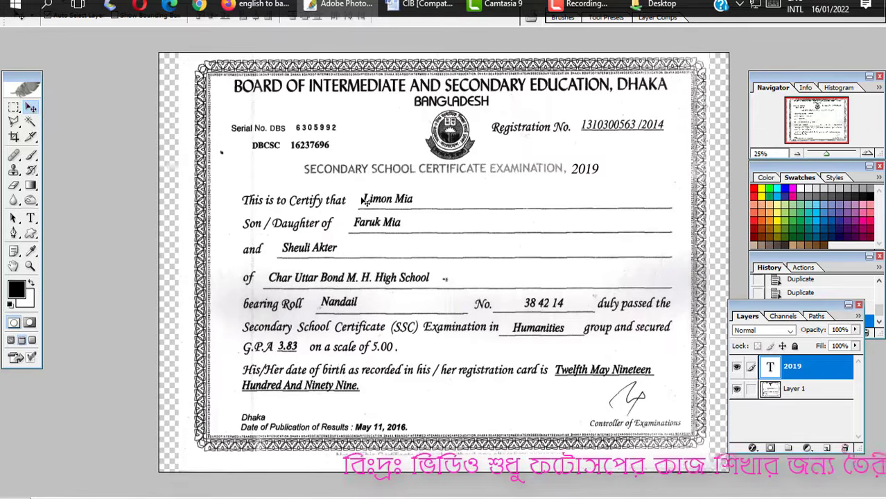
- Apply Levels 0 / 0.48 / 238 to the scanned certificate layer
left_click(483, 234)
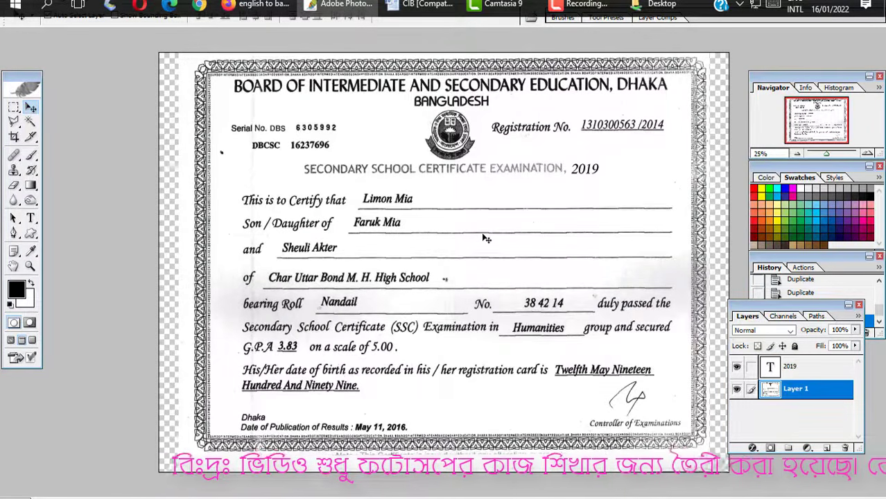
key("Down")
key("Down")
key("Down")
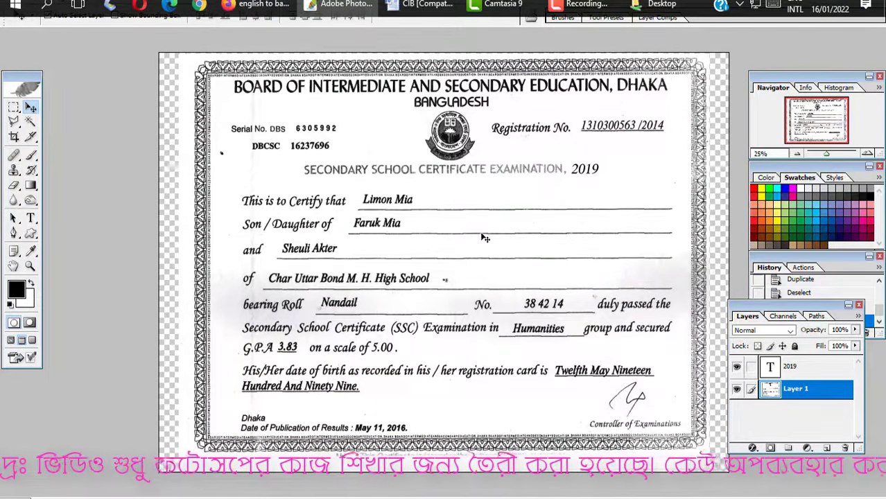
key("ctrl+l")
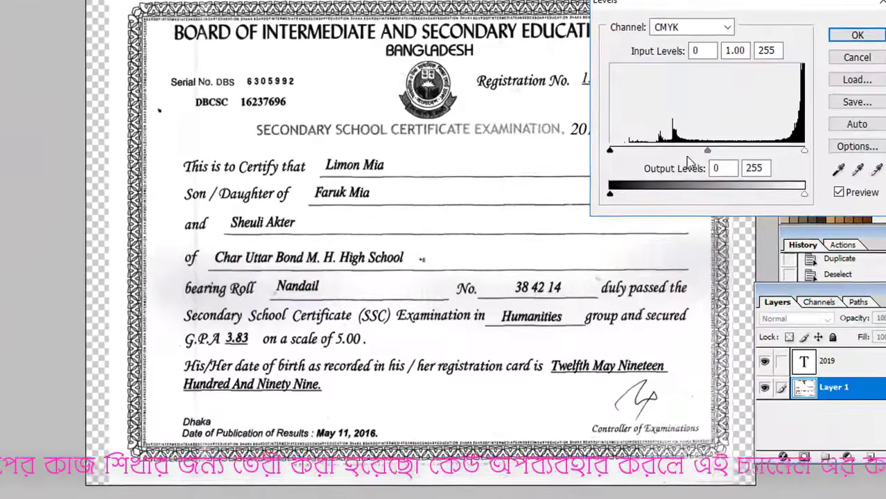
left_click_drag(690, 188, 715, 193)
left_click_drag(738, 149, 746, 149)
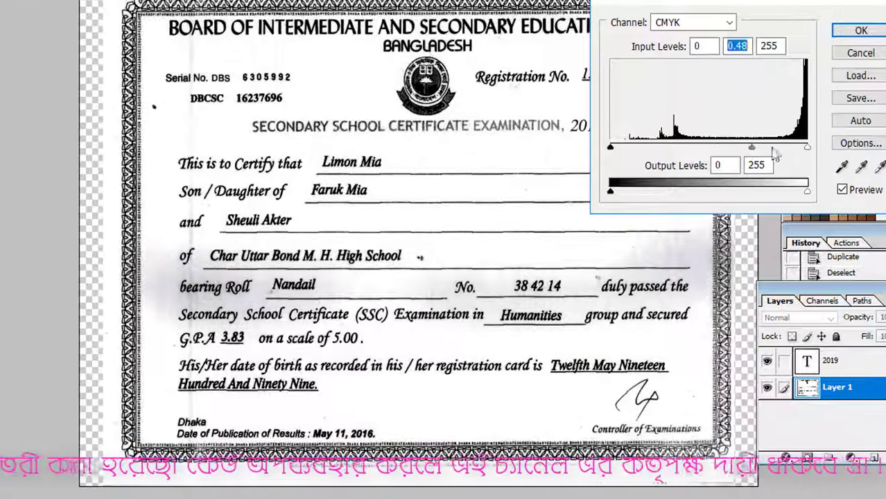
left_click_drag(805, 149, 793, 152)
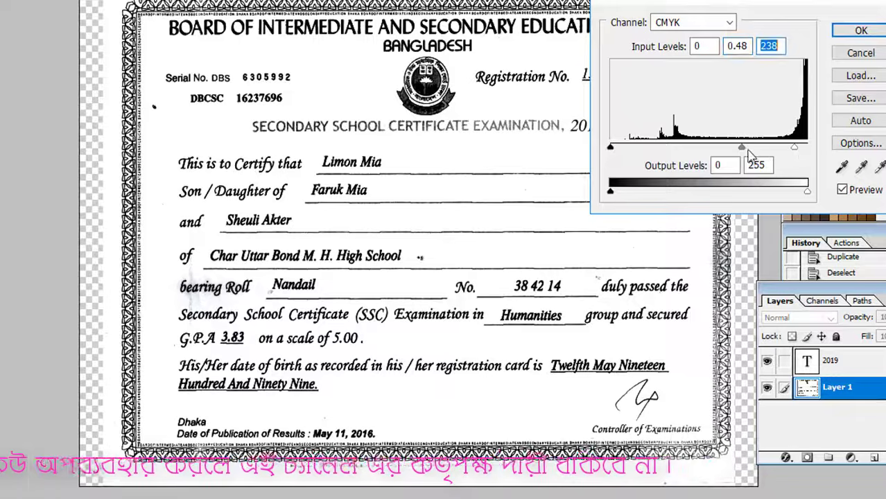
key("Return")
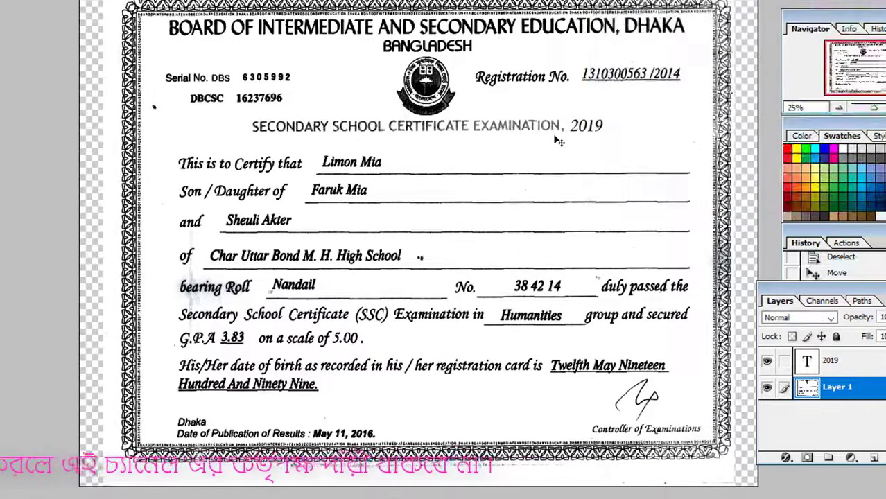
- Leave full-screen view for the windowed workspace and zoom into the certificate's upper part
left_click(579, 130)
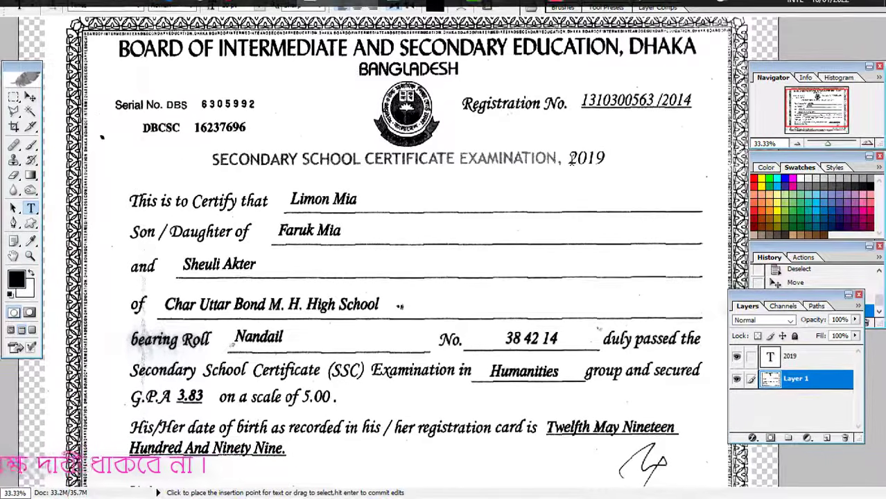
left_click_drag(567, 124, 613, 125)
left_click(31, 97)
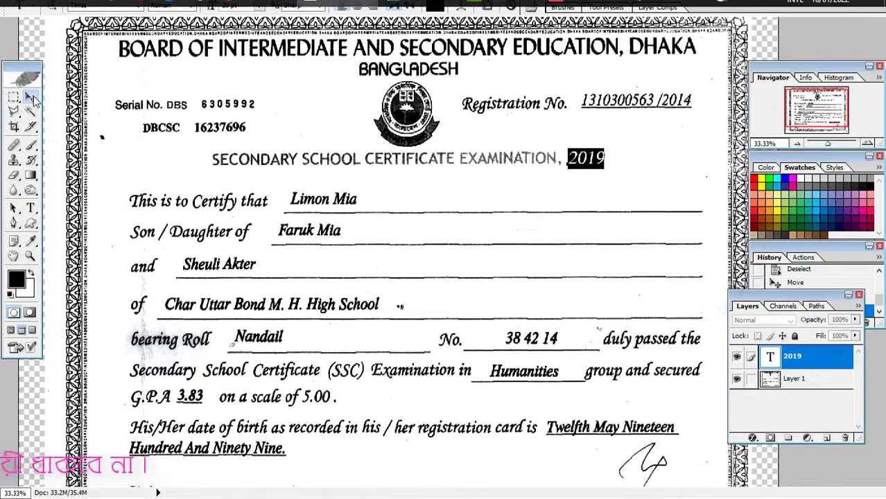
key("f")
key("f")
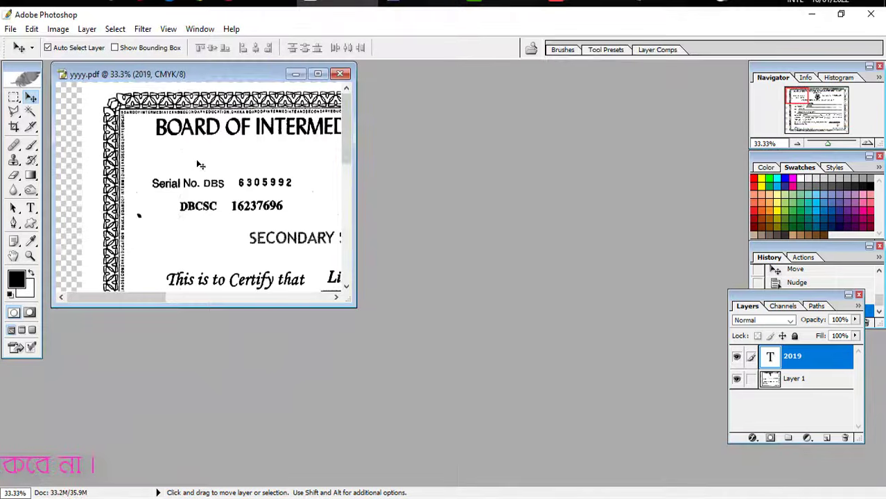
key("ctrl+minus")
key("ctrl+minus")
key("ctrl+minus")
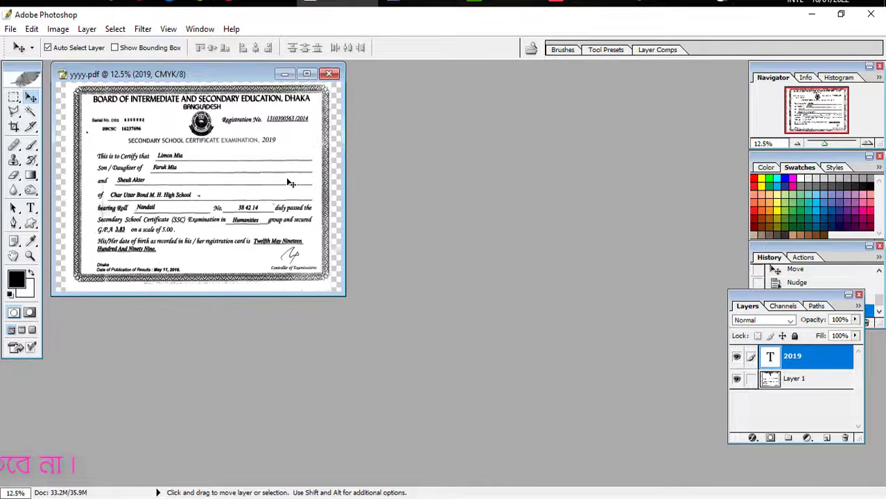
left_click(261, 147, "ctrl")
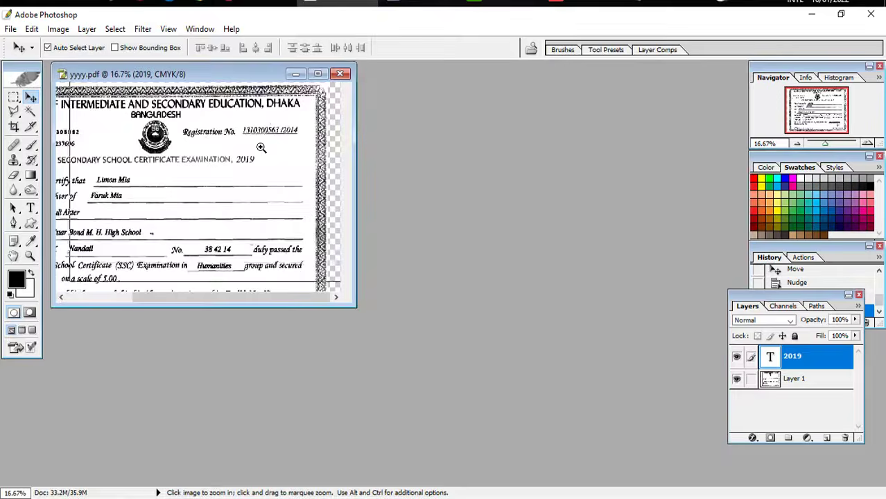
left_click(261, 146, "ctrl")
left_click(260, 147)
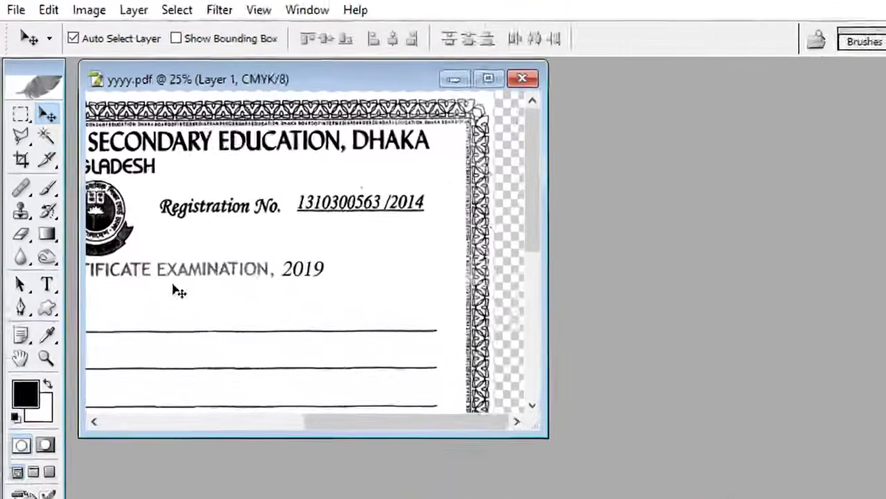
- Set the 2019 year text to Bold Italic and commit it
left_click(47, 284)
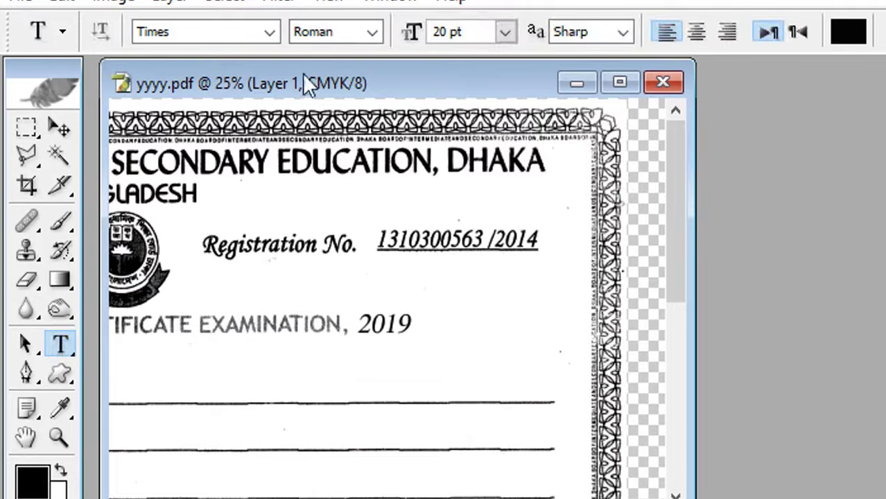
left_click_drag(359, 324, 410, 324)
left_click(378, 29)
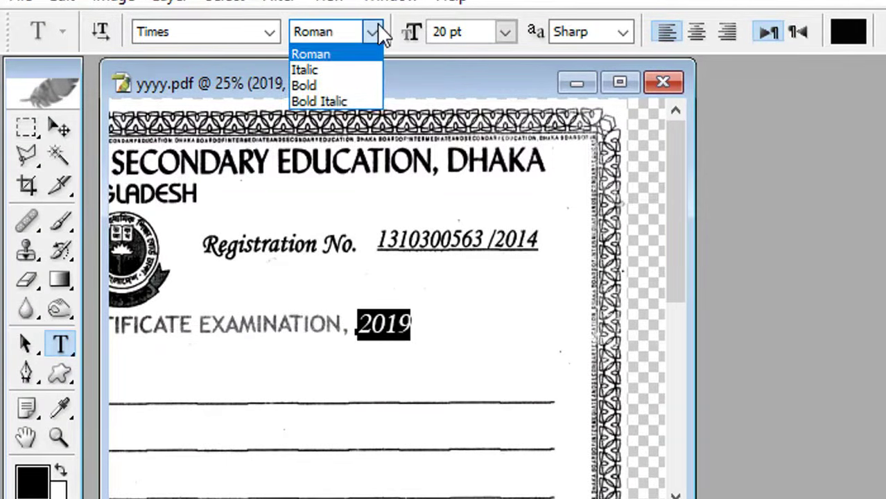
left_click(347, 100)
left_click(61, 128)
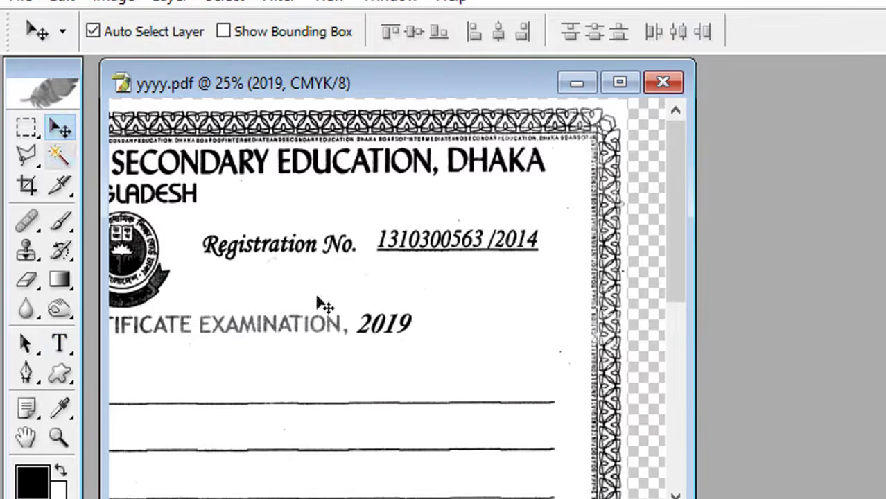
left_click(445, 322, "ctrl")
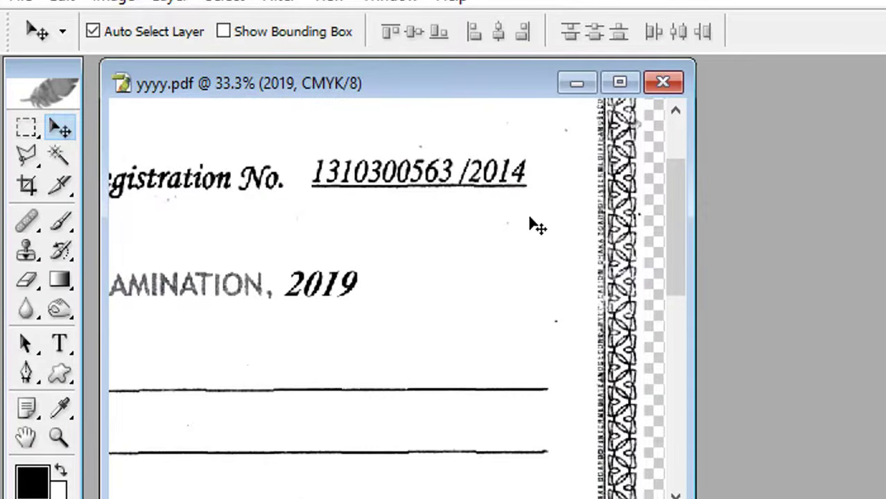
left_click(504, 192, "ctrl")
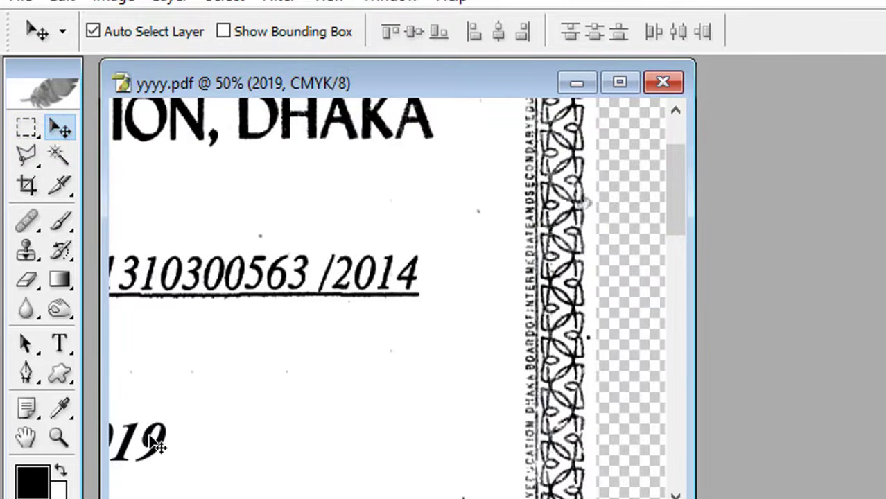
- Move the year text above /2014, change it to 2017, and set 18 pt Times Italic
left_click_drag(157, 444, 446, 232)
left_click(60, 343)
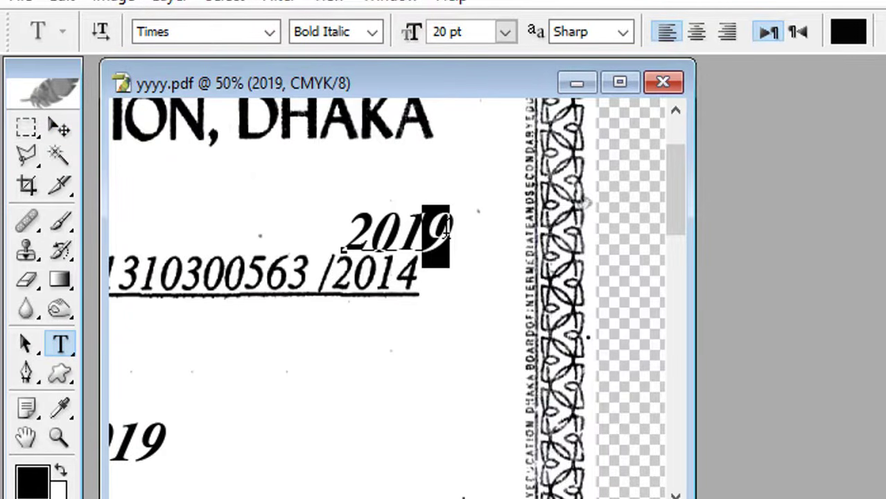
type("7")
left_click_drag(352, 228, 484, 229)
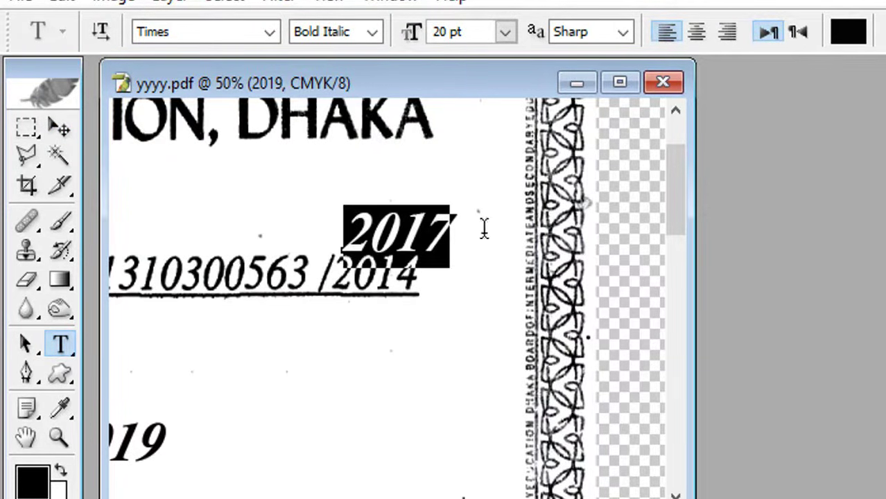
left_click(502, 33)
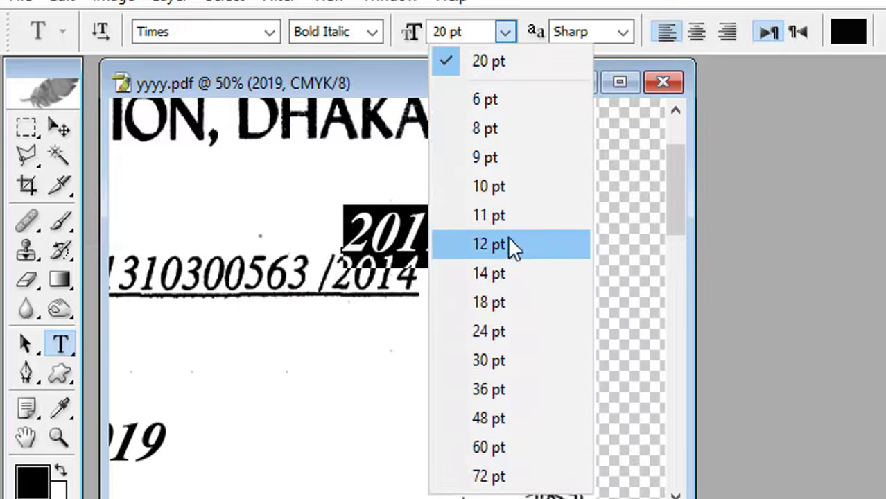
left_click(506, 302)
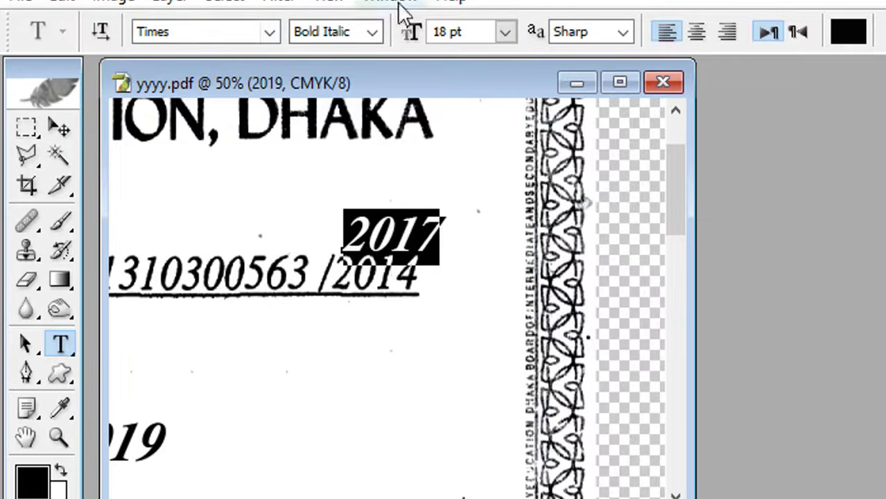
left_click(378, 40)
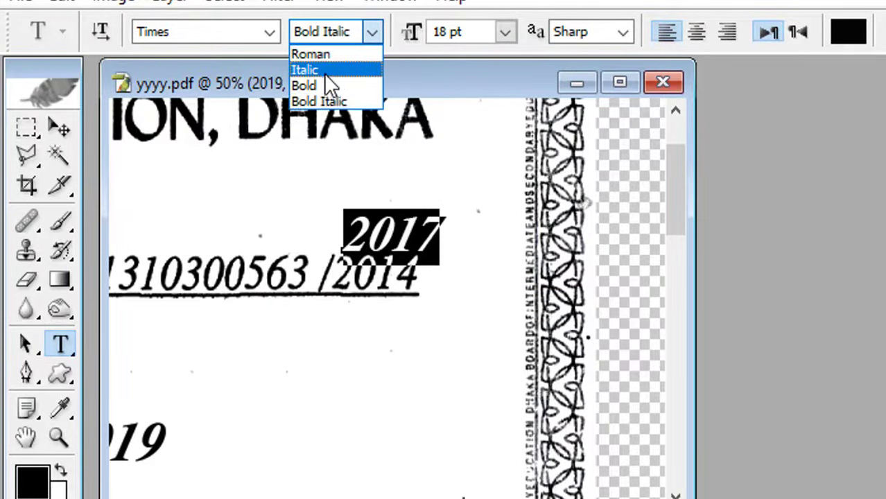
left_click(324, 71)
left_click(61, 128)
- Cover the printed 2014 with a blank paper patch and move 2017 right after the slash
key("m")
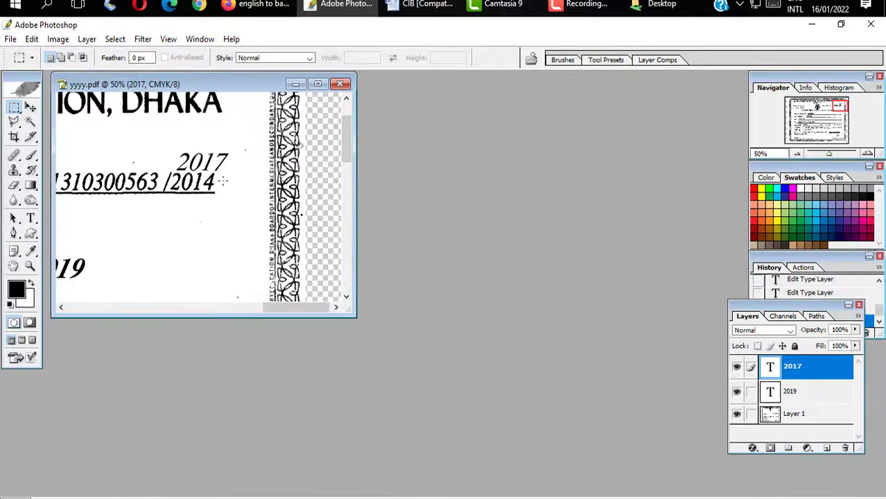
key("v")
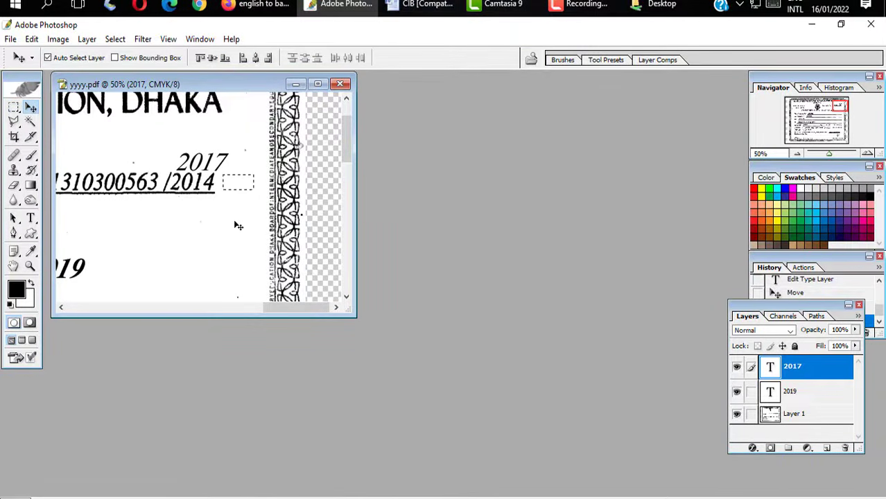
left_click(238, 192)
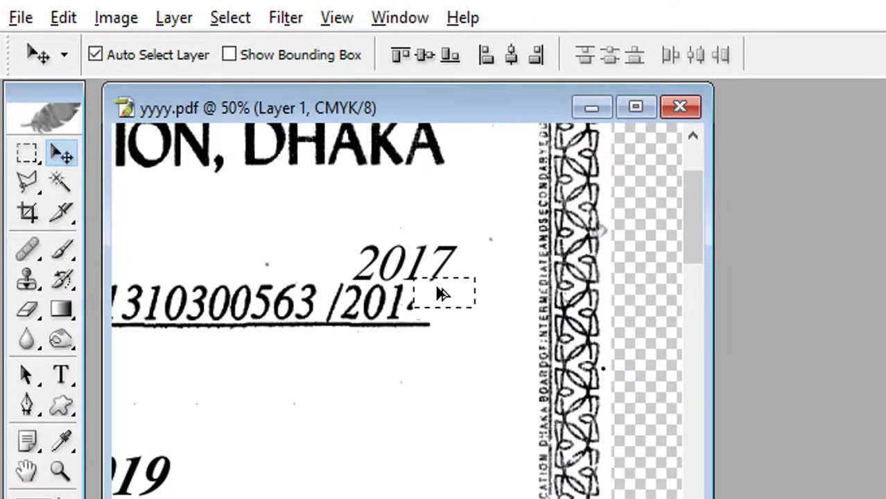
left_click_drag(442, 294, 373, 305)
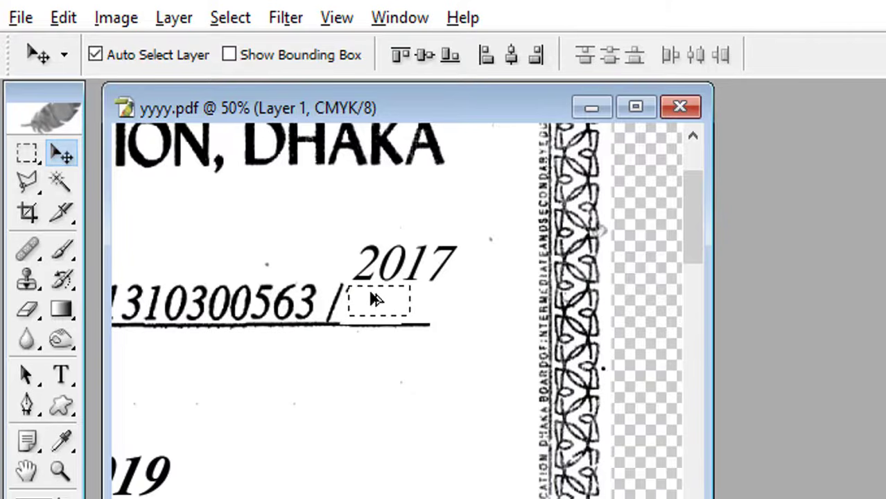
key("ctrl+d")
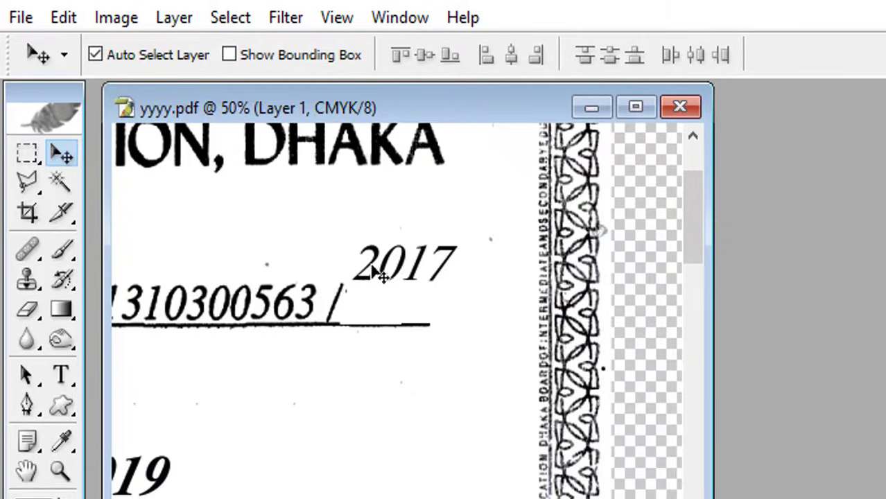
left_click_drag(371, 285, 455, 295)
left_click(61, 375)
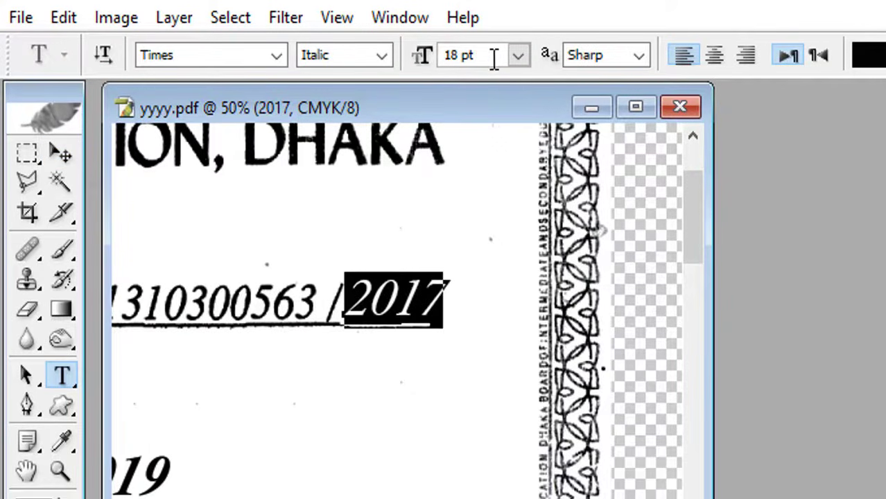
- Change the 2017 text size from 18 pt to 16 pt and commit it
double_click(459, 56)
left_click(451, 56)
key("BackSpace")
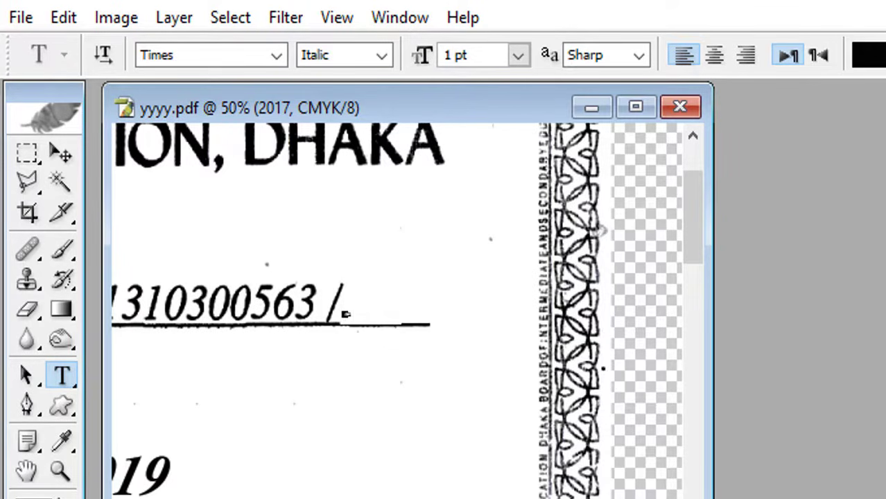
type("6")
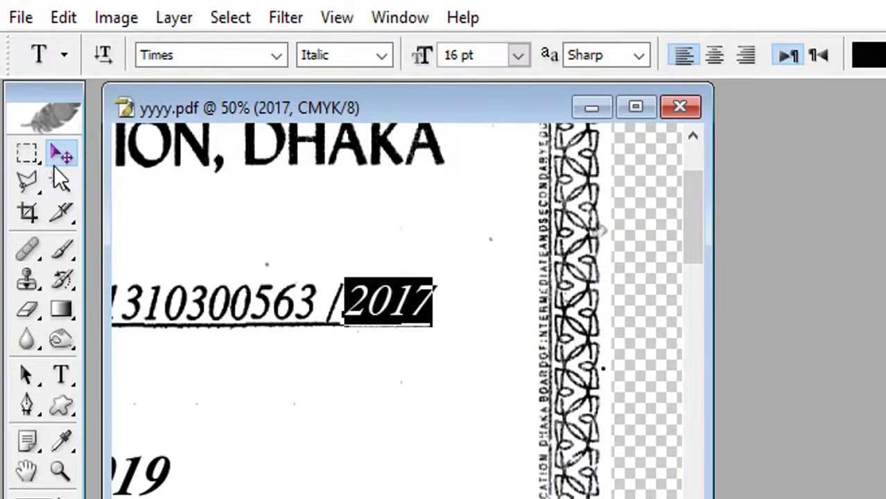
left_click(61, 153)
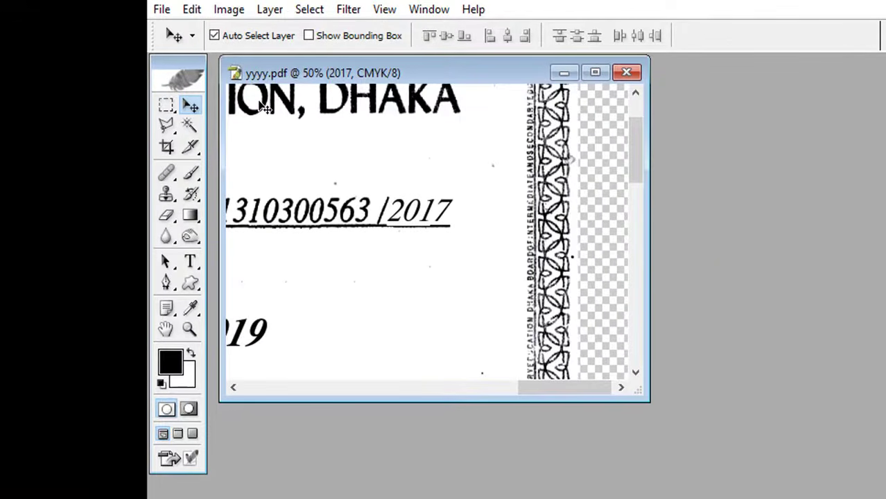
- Zoom out to show the full certificate, undoing the accidental layer move and duplicate
key("ctrl+minus")
key("ctrl+minus")
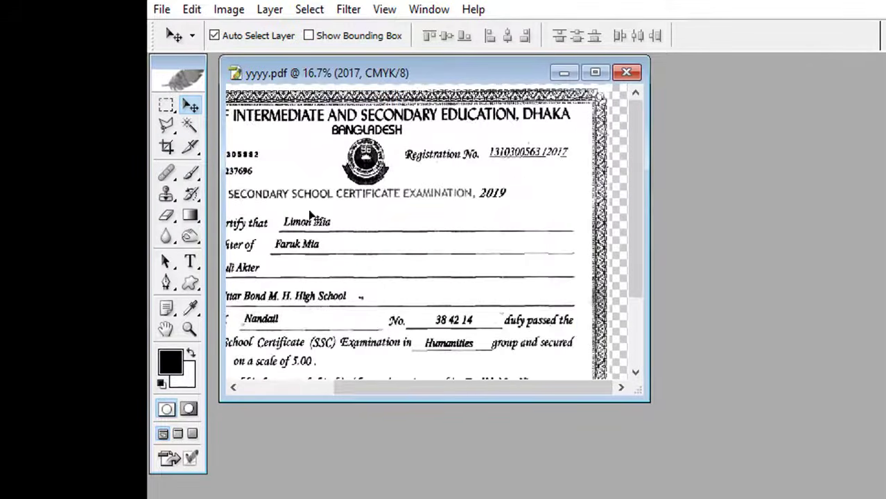
left_click_drag(389, 75, 458, 100)
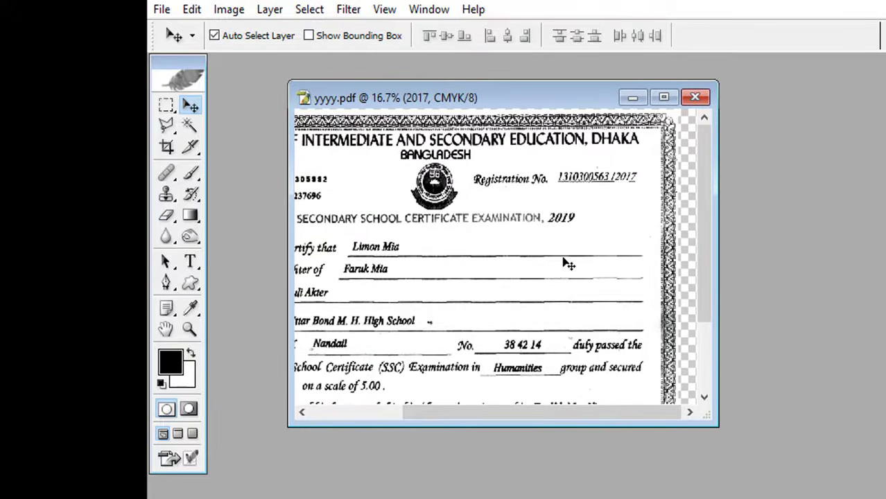
left_click(573, 218)
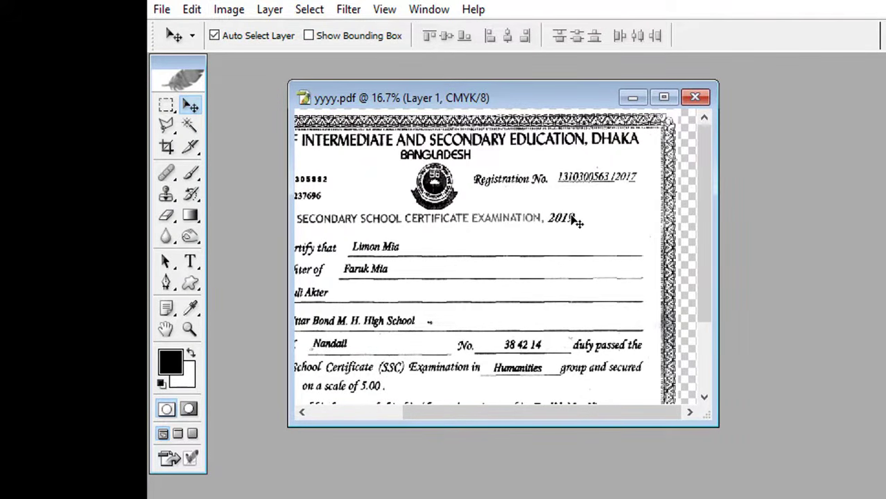
left_click_drag(571, 215, 571, 237)
key("ctrl+z")
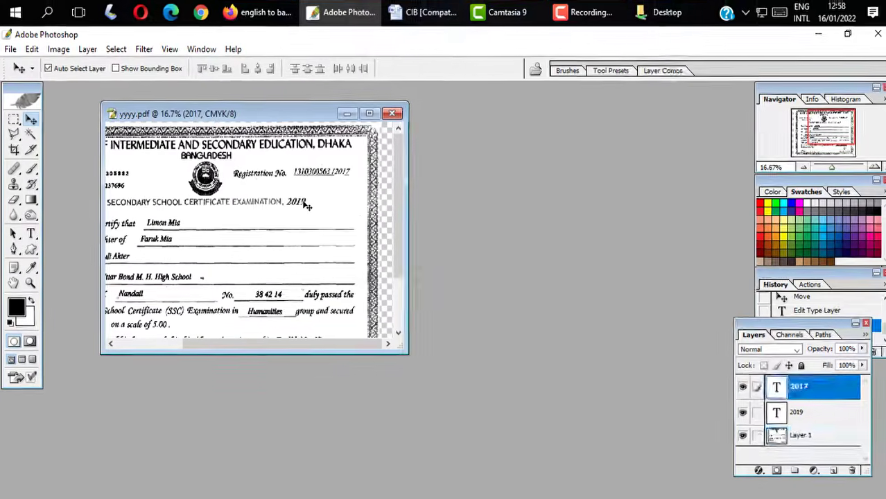
left_click(474, 206)
left_click_drag(301, 209, 301, 226)
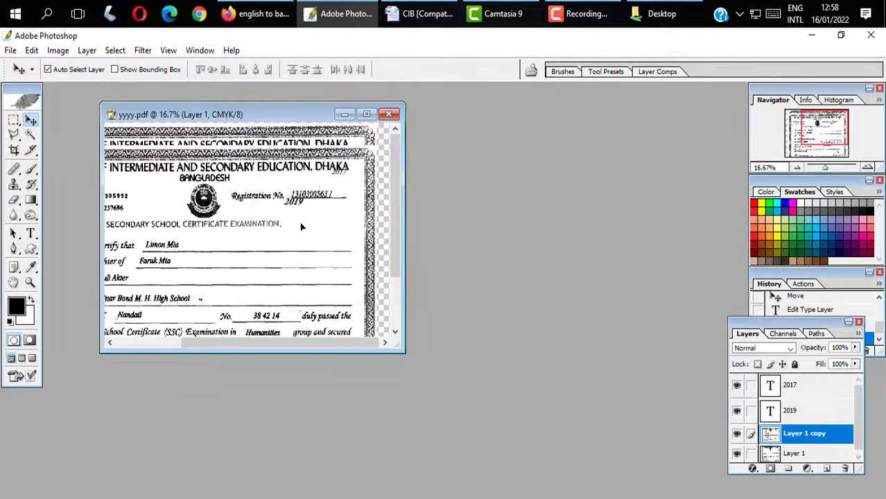
key("ctrl+z")
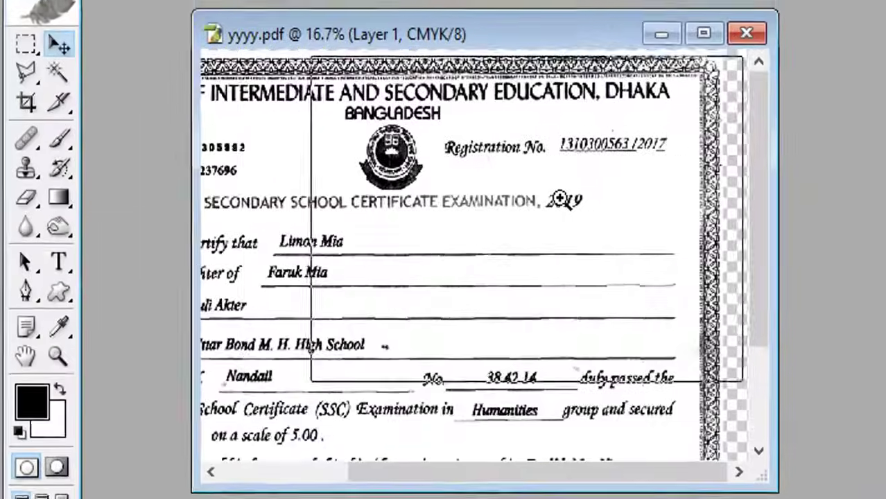
- Copy the 2019 text down toward the name line
key("ctrl+plus")
left_click_drag(515, 257, 305, 320)
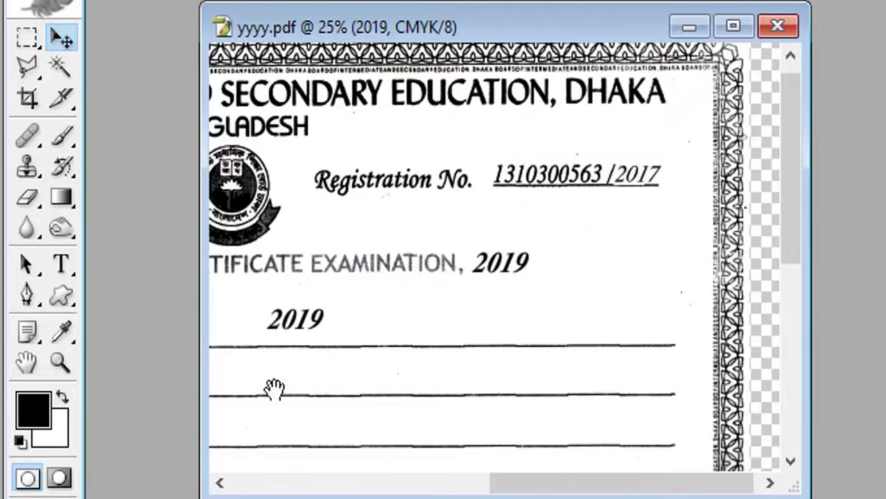
left_click_drag(275, 387, 623, 405)
- Cover the old student name with a copied blank patch of paper, then deselect
left_click(27, 37)
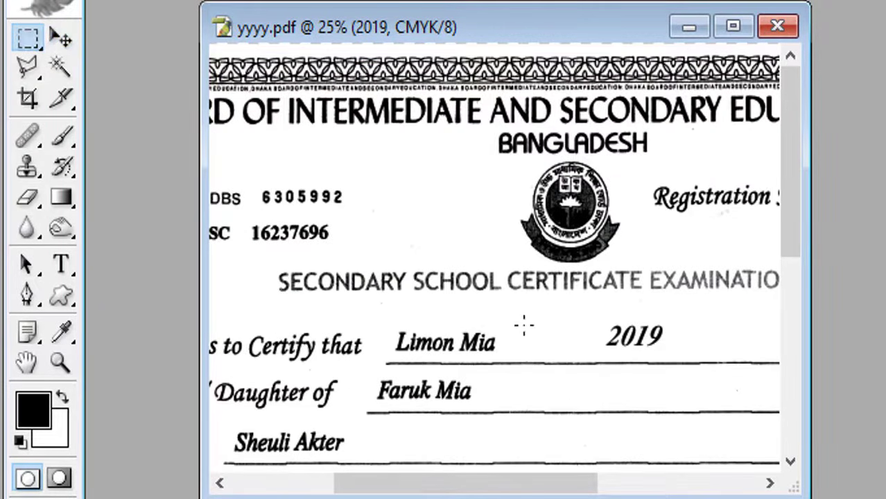
left_click_drag(520, 321, 390, 340)
key("v")
key("ctrl+j")
key("ctrl+d")
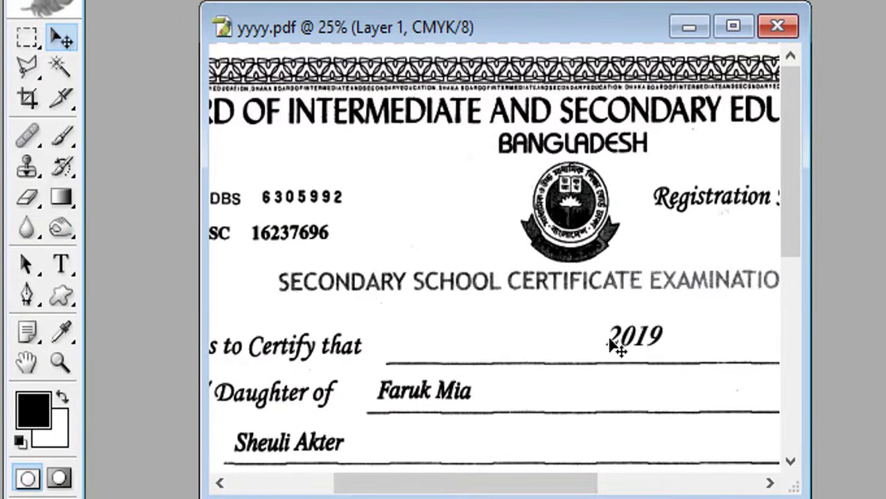
- Place a 2019 copy at the start of the name line as placeholder text
mouse_move(615, 345)
left_mouse_down()
mouse_move(518, 345)
mouse_move(614, 346)
left_mouse_up()
left_click_drag(658, 338, 463, 346)
left_click(61, 264)
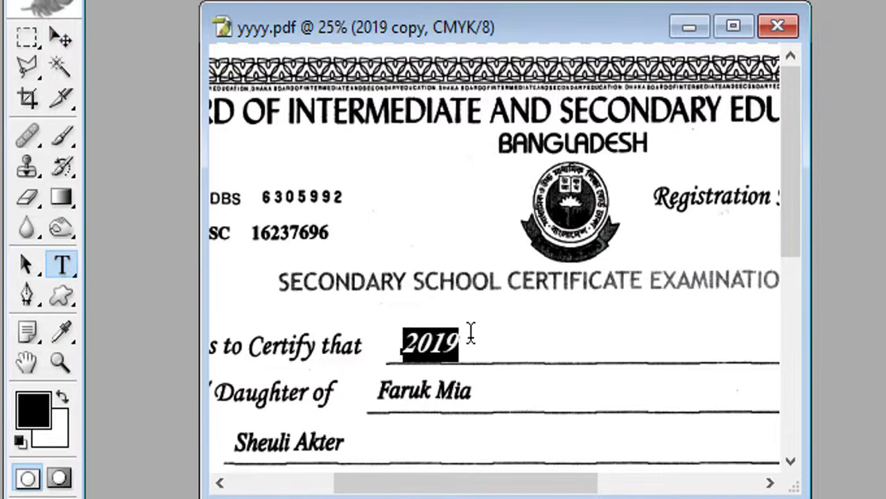
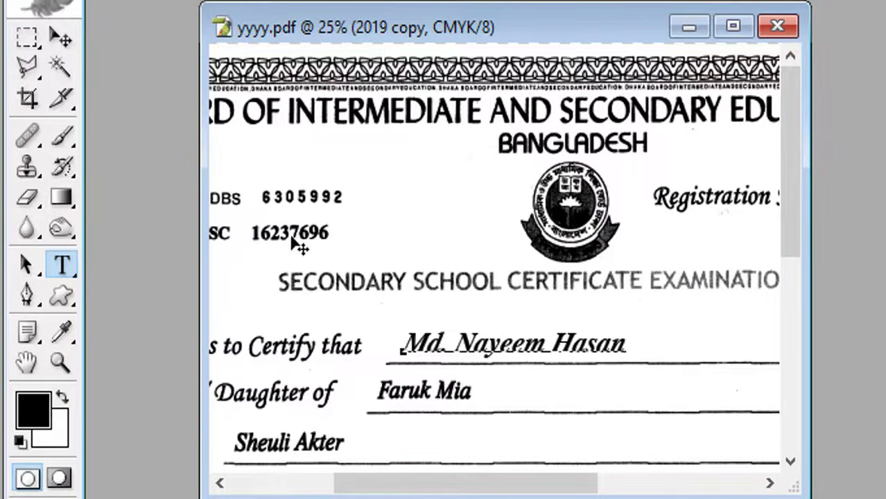
- Type the new student's full name over the 2019 placeholder and commit it
left_click(61, 37)
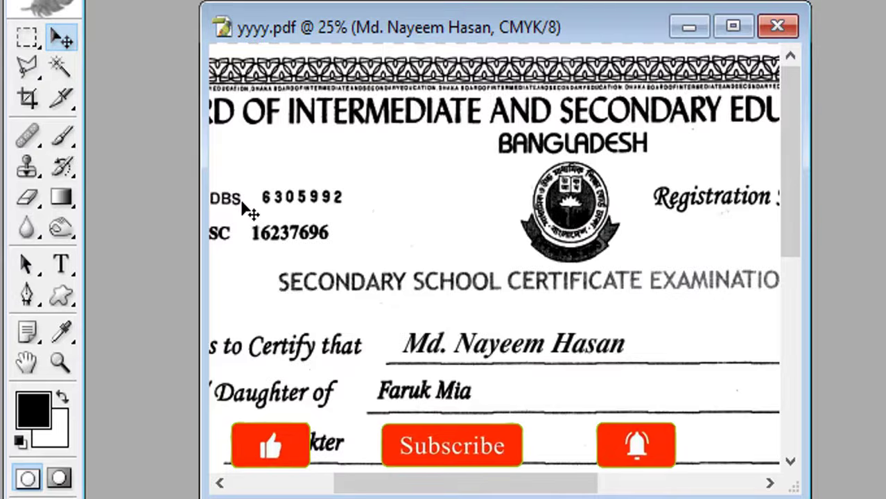
- Reduce the student's name on the Certify that line from 20 pt to 18 pt
key("ctrl+minus")
key("ctrl+minus")
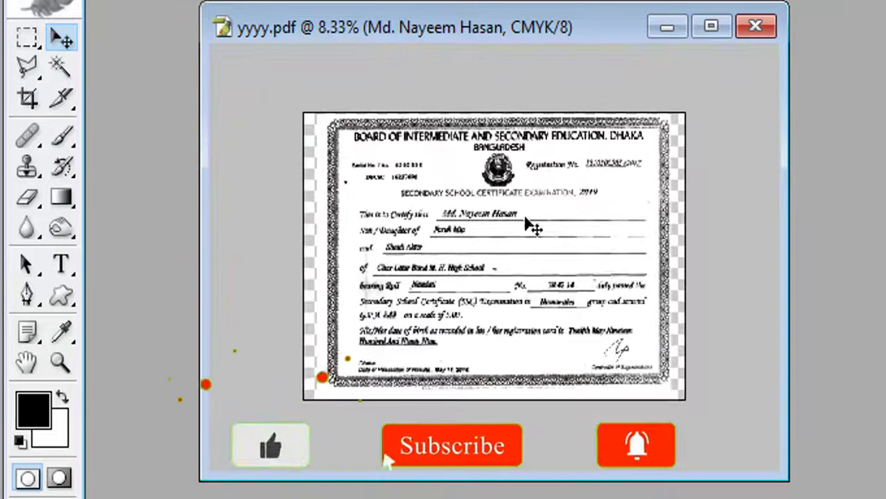
left_click(523, 288, "ctrl")
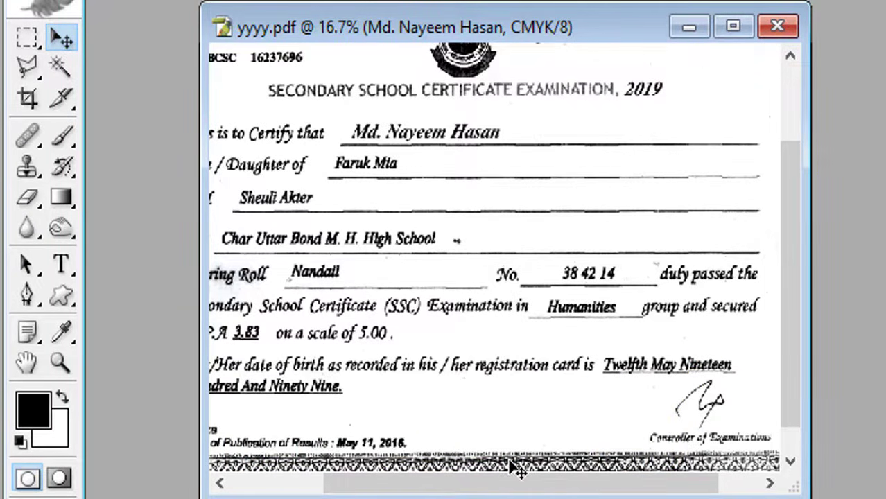
key("ctrl+minus")
key("ctrl+plus")
key("ctrl+plus")
key("ctrl+plus")
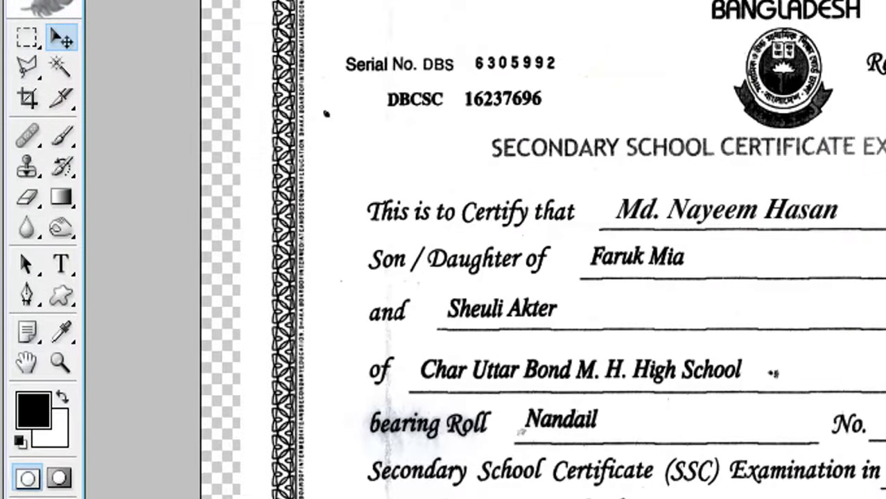
left_click(61, 263)
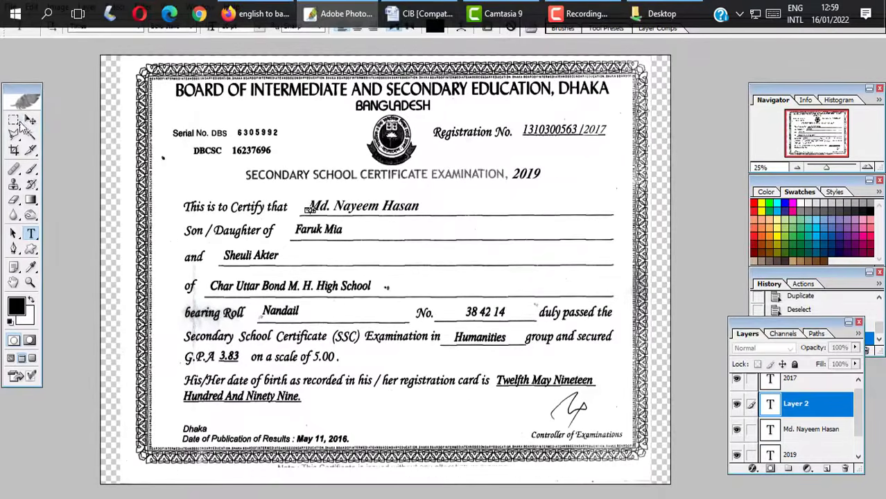
key("v")
key("ctrl+minus")
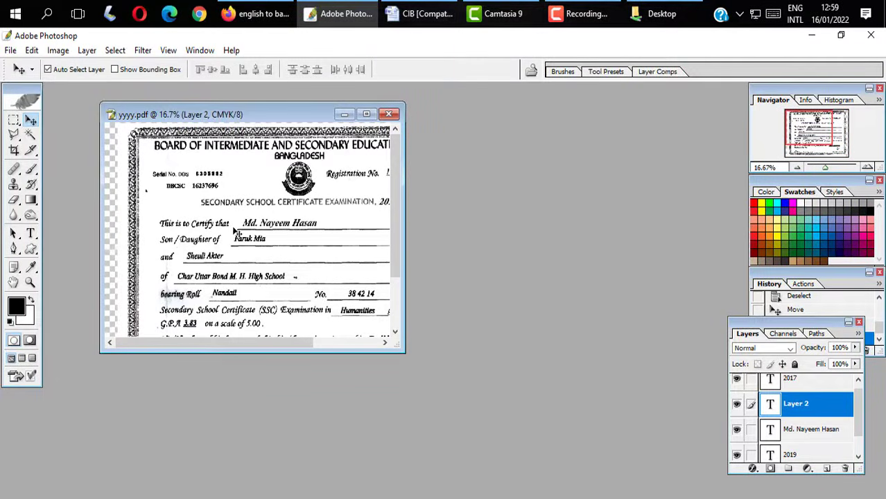
left_click(30, 233)
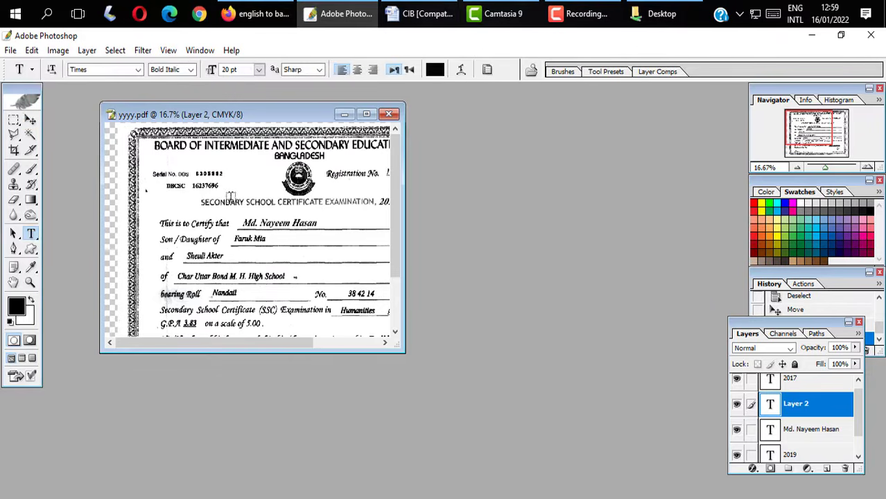
left_click_drag(243, 223, 318, 223)
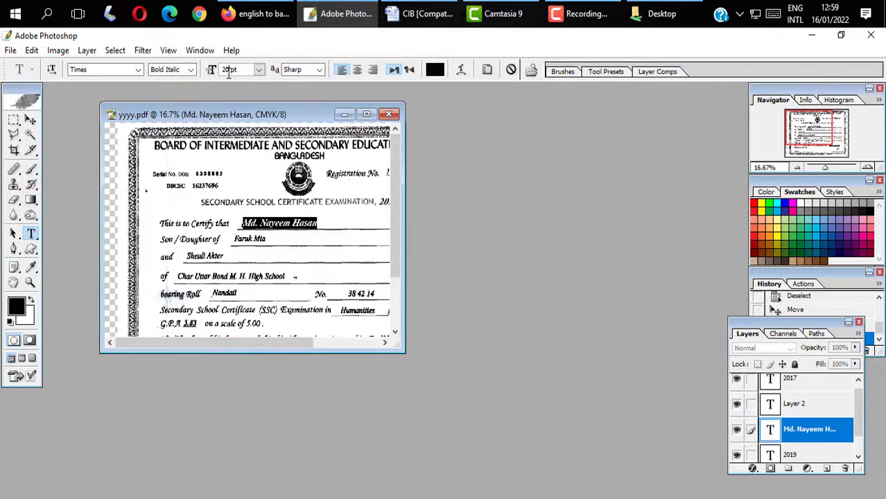
key("BackSpace")
type("18")
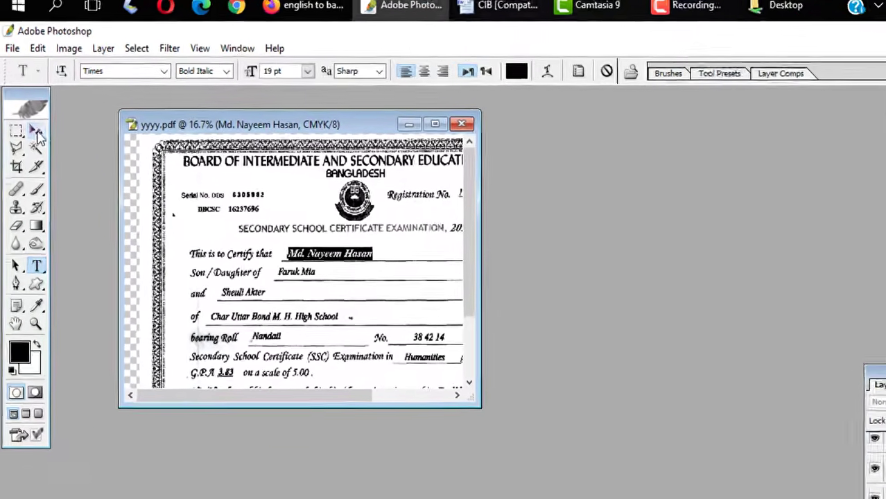
left_click(31, 120)
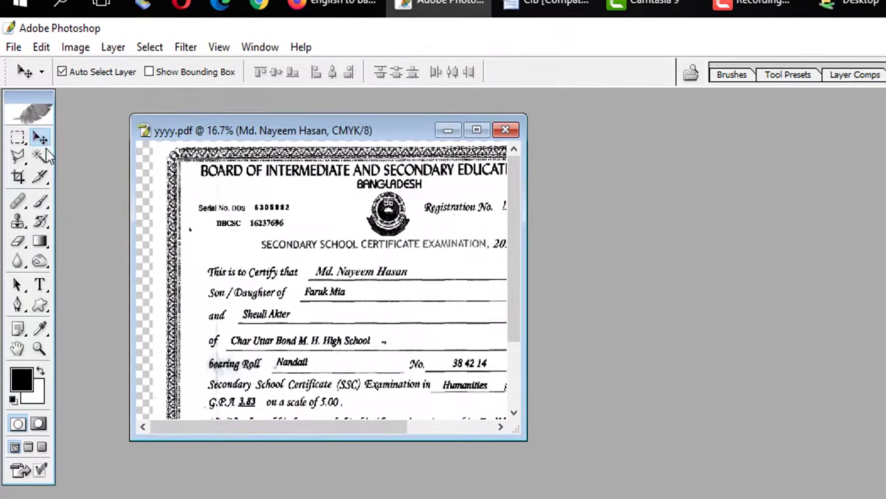
- Save the certificate as Nayem.psd in Photoshop format, accepting the compatibility option
left_click(230, 234)
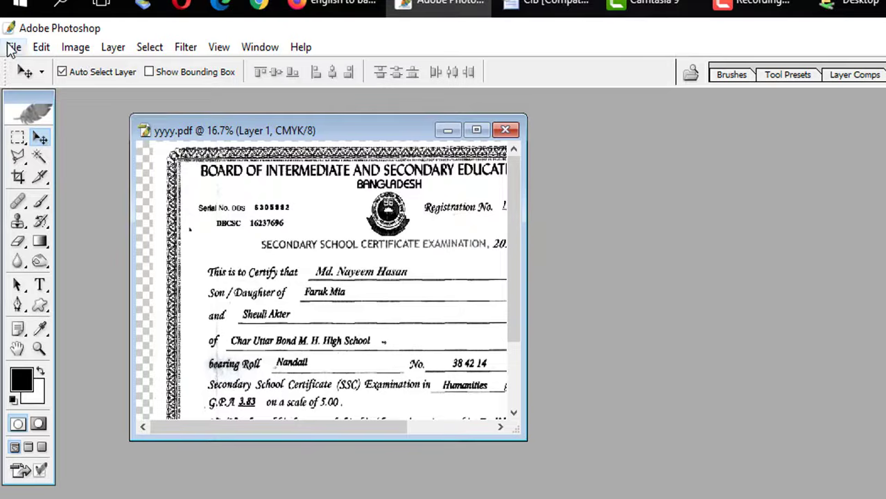
left_click(13, 47)
left_click(50, 258)
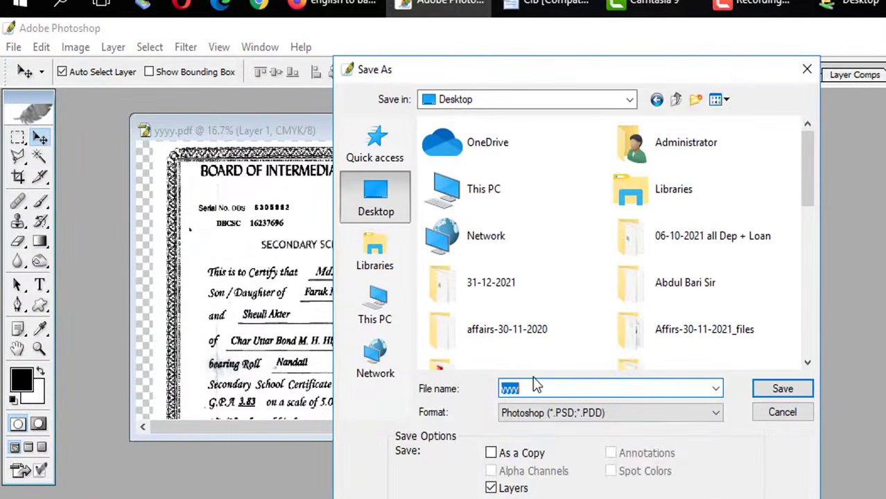
type("Nayem")
left_click(757, 388)
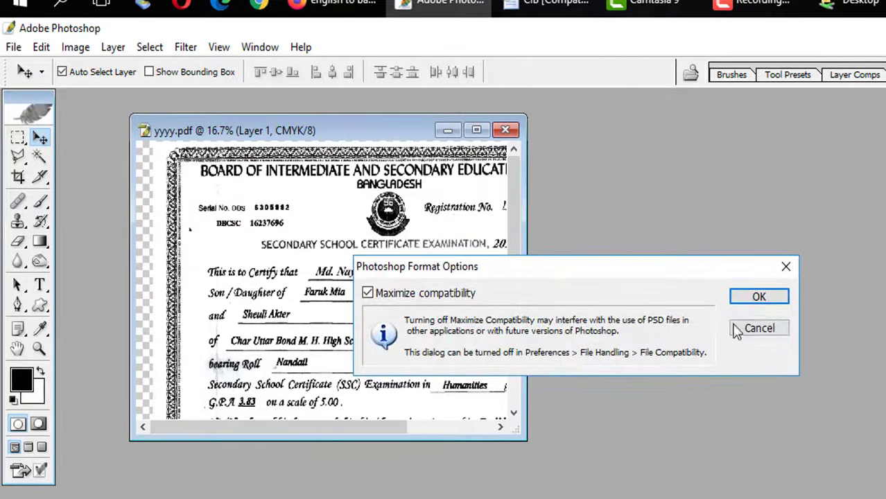
left_click(765, 301)
key("ctrl+minus")
key("ctrl+minus")
key("ctrl+minus")
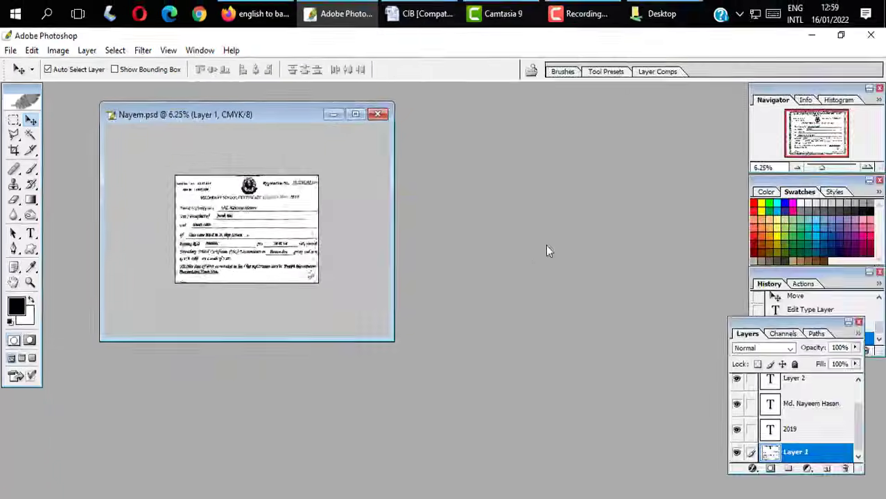
- Show the certificate at its Print Size through the View menu
key("ctrl+plus")
key("ctrl+plus")
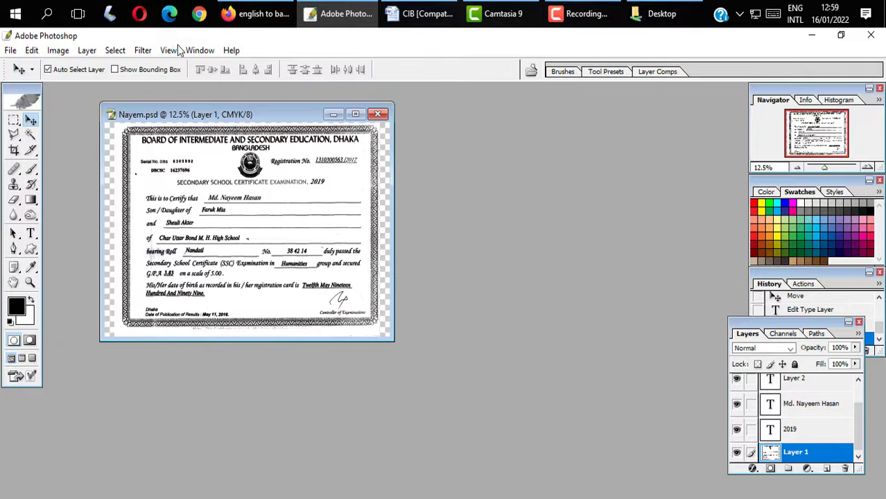
key("f")
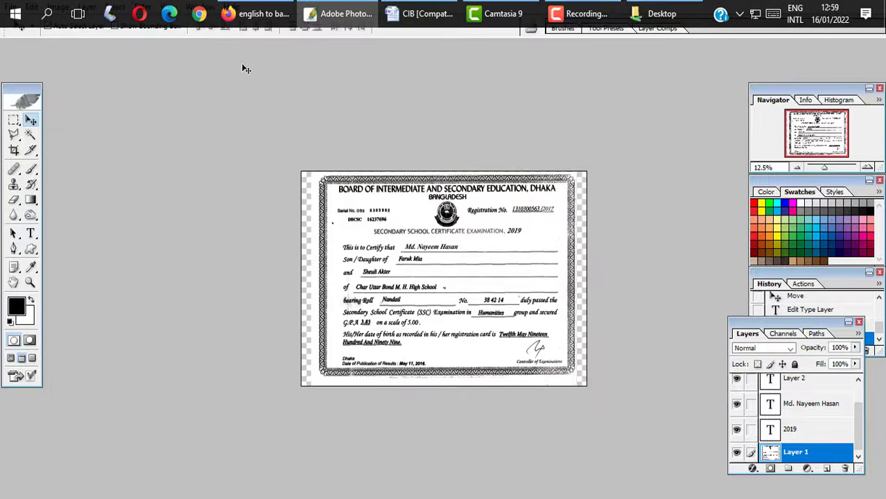
key("f")
key("f")
left_click(166, 51)
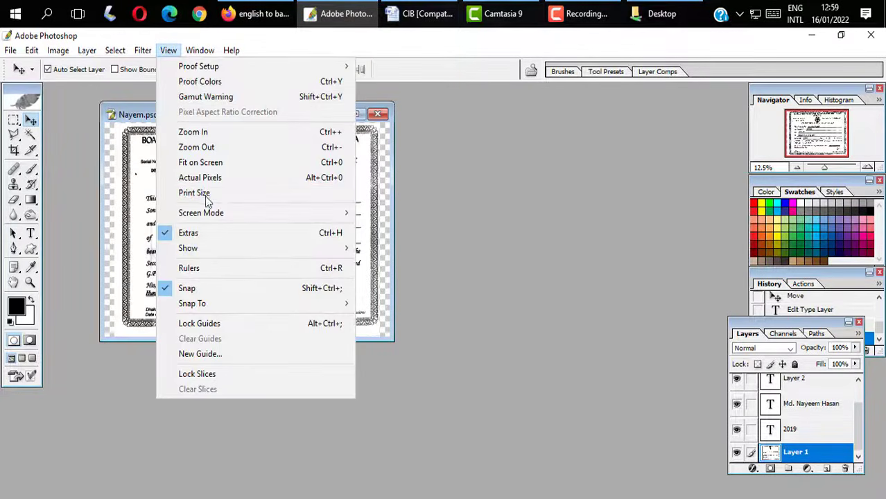
left_click(217, 196)
- Stamp all visible layers into a single merged layer and open the New document dialog
key("f")
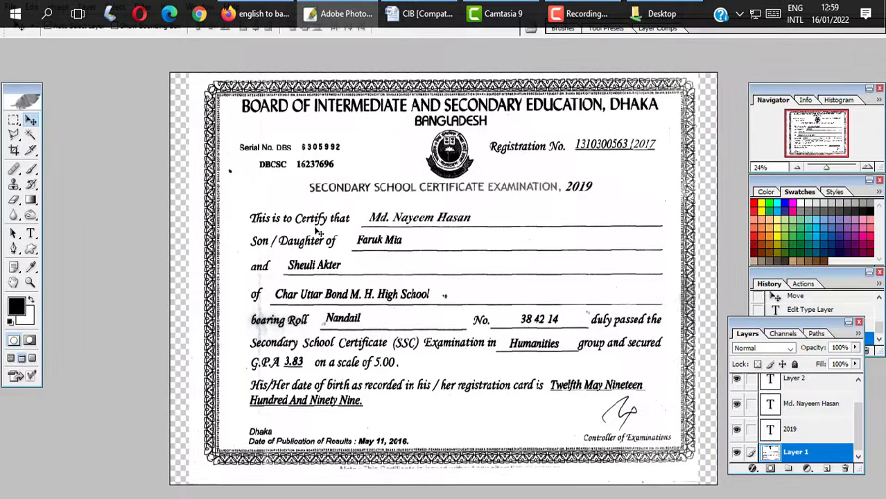
key("ctrl+minus")
key("ctrl+minus")
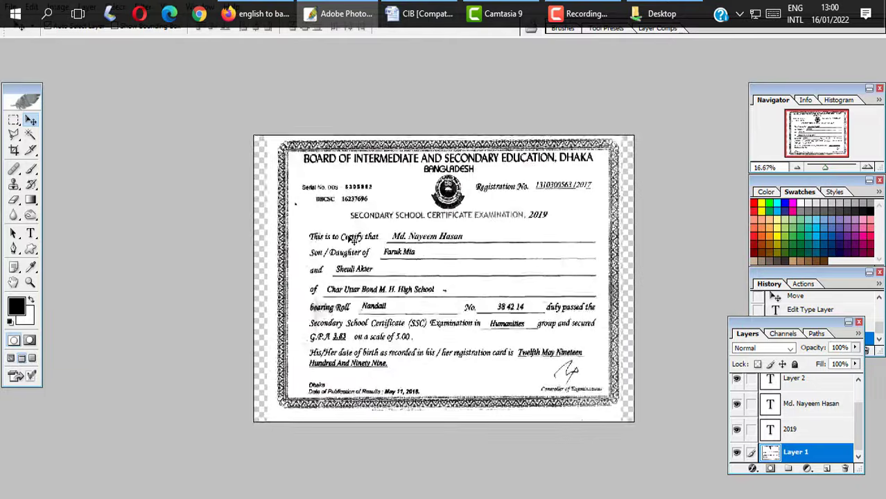
key("ctrl+alt+shift+e")
key("f")
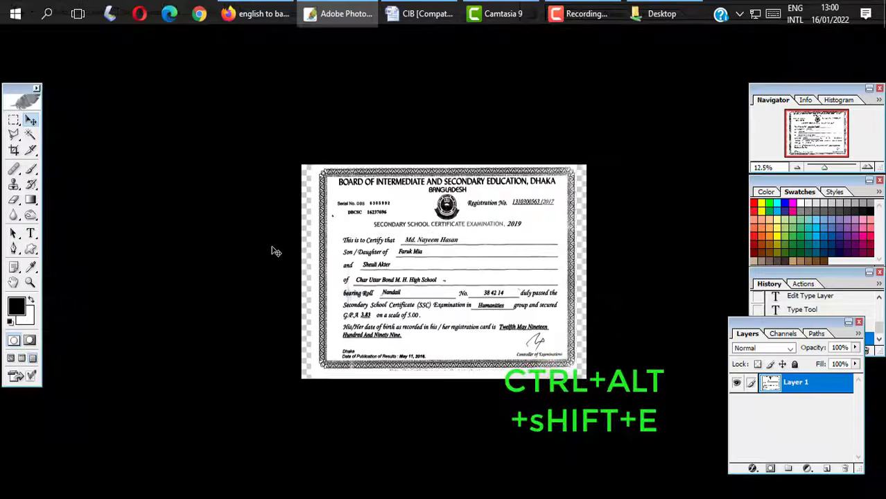
key("f")
key("ctrl+n")
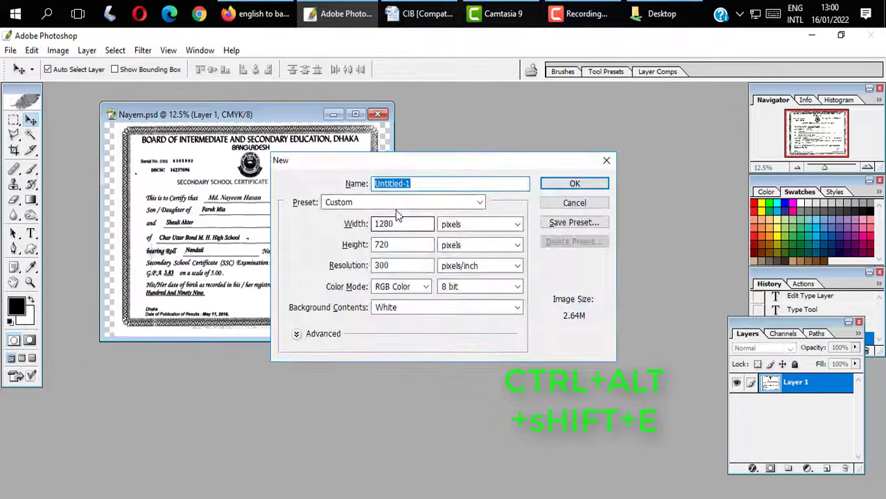
- Create a blank A4 document and drag the certificate layer into it
left_click(402, 203)
left_click(344, 327)
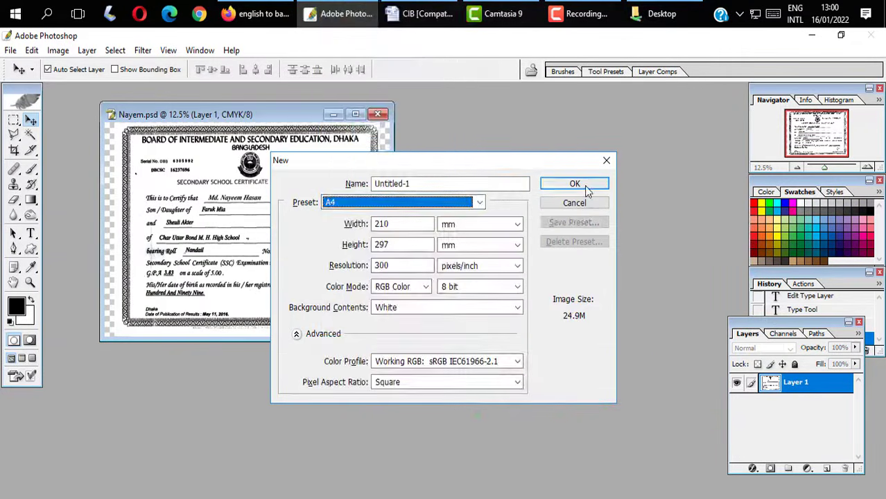
left_click(584, 185)
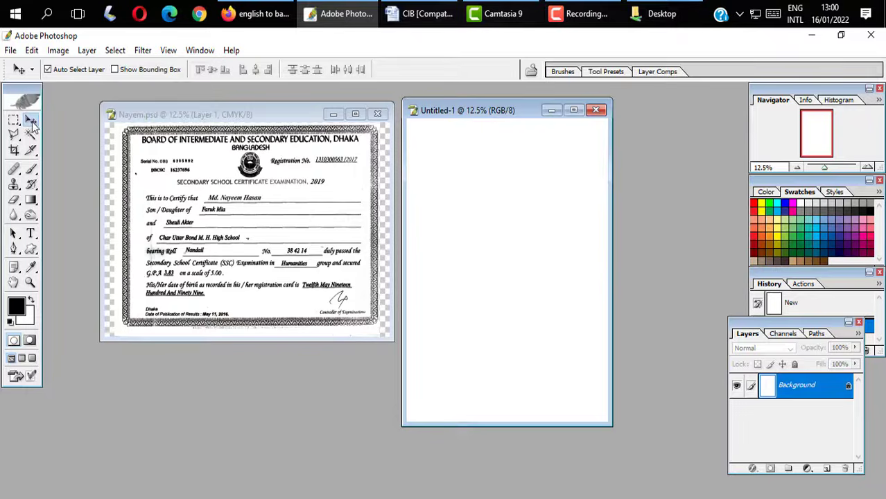
mouse_move(110, 171)
left_mouse_down()
mouse_move(485, 223)
mouse_move(502, 250)
left_mouse_up()
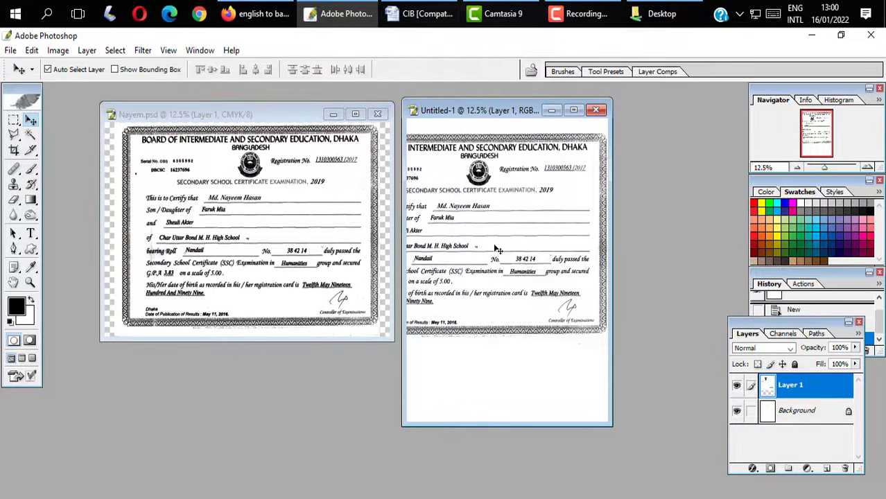
- Rotate the certificate 90° clockwise, shift it up on the page, and open Print settings
key("ctrl+t")
right_click(490, 244)
left_click(516, 368)
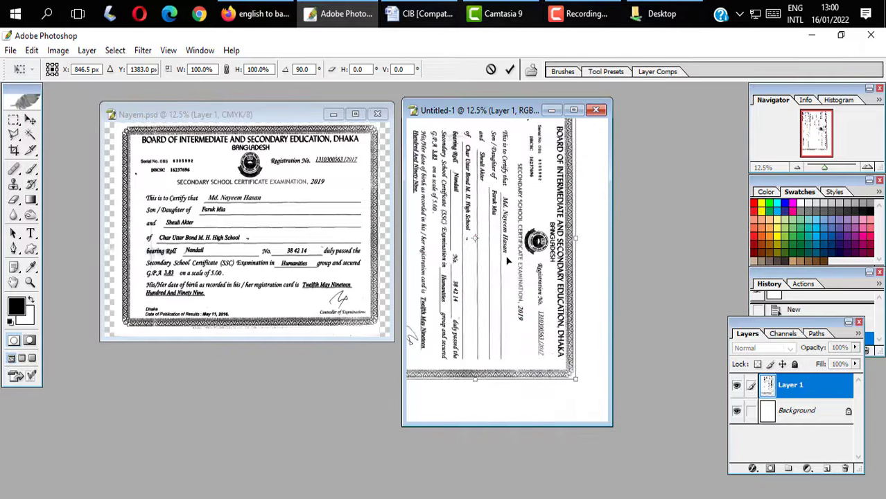
key("Return")
key("f")
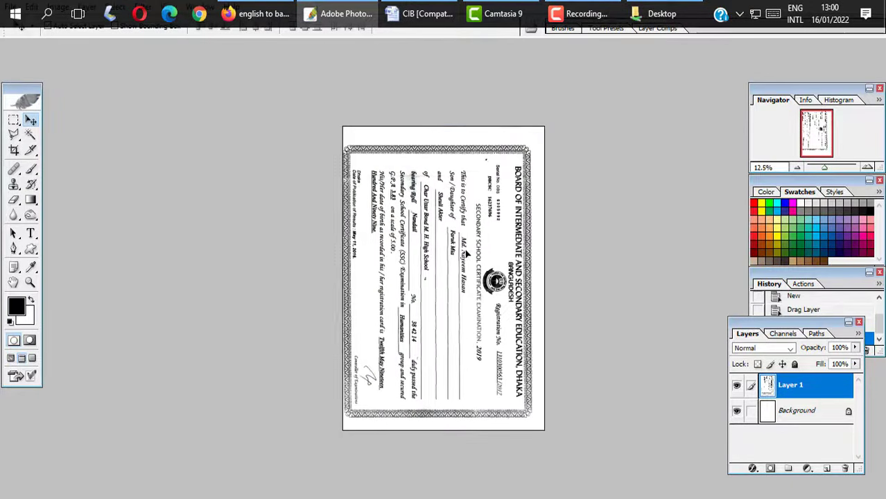
left_click_drag(467, 255, 475, 249)
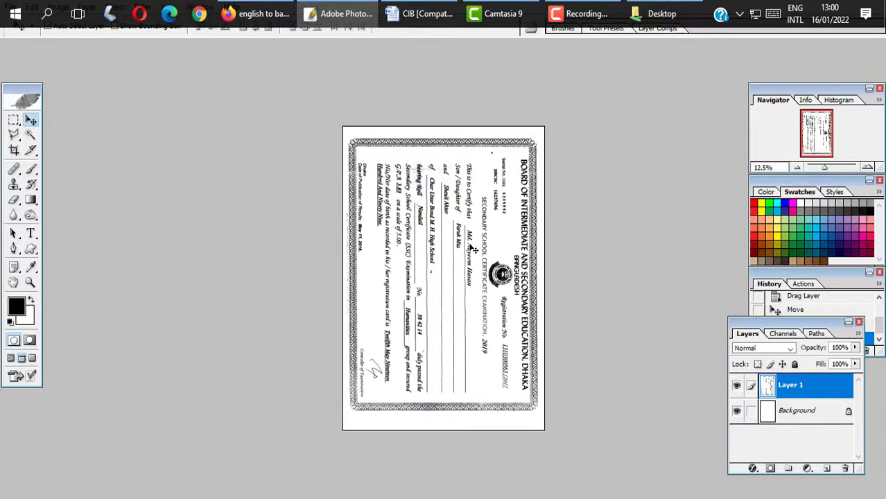
key("ctrl+p")
key("Return")
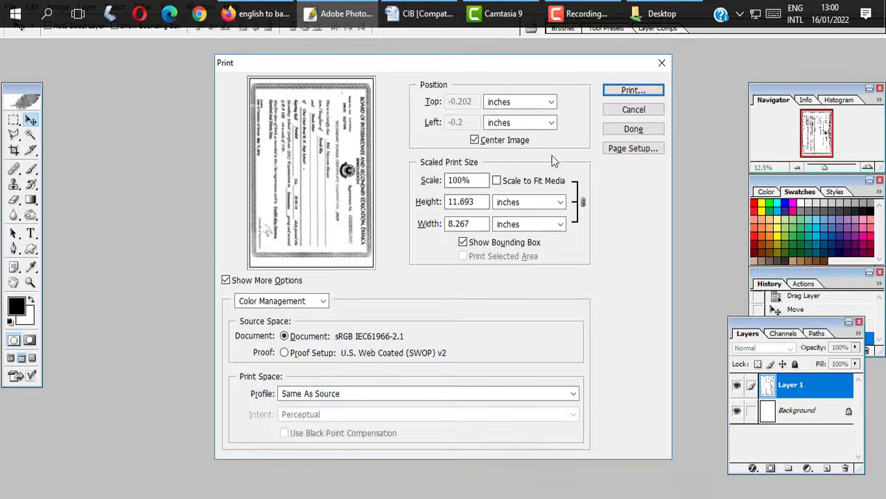
- Print one copy on the Canon LBP6030, proceeding past the clipping warning
left_click(620, 91)
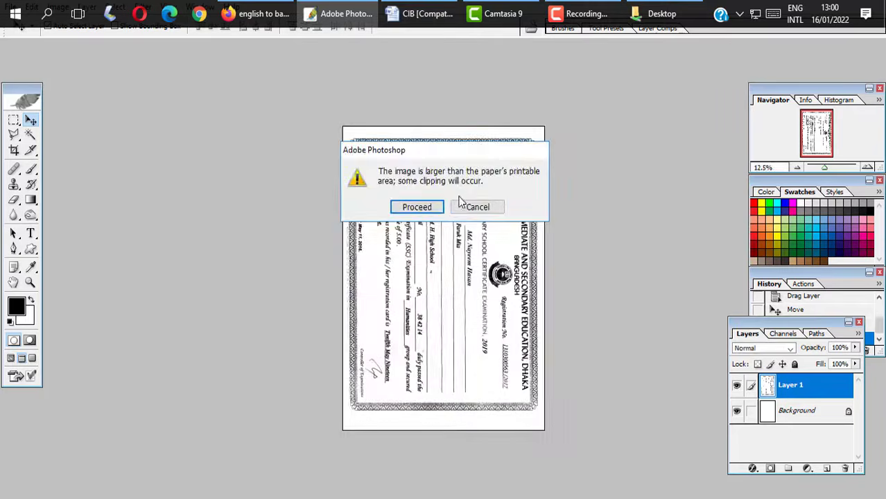
key("Return")
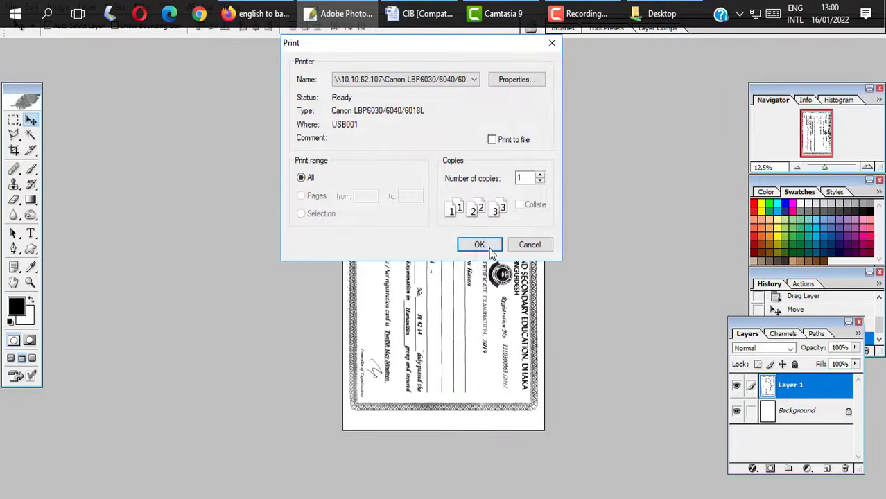
left_click(488, 249)
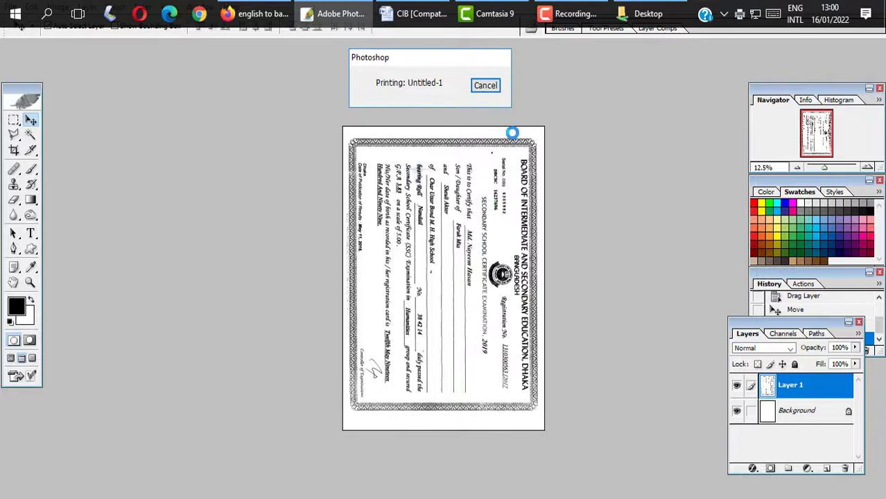